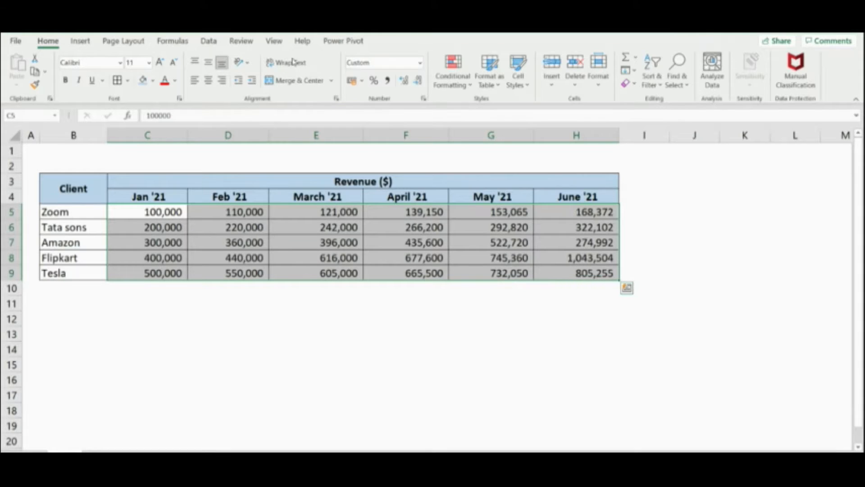
Step: Add a Greater Than highlight rule to the revenue figures in C5:H9, replacing the suggested threshold with a new value
{"action": "left_click", "coordinate": [450, 85]}
{"action": "mouse_move", "coordinate": [481, 108]}
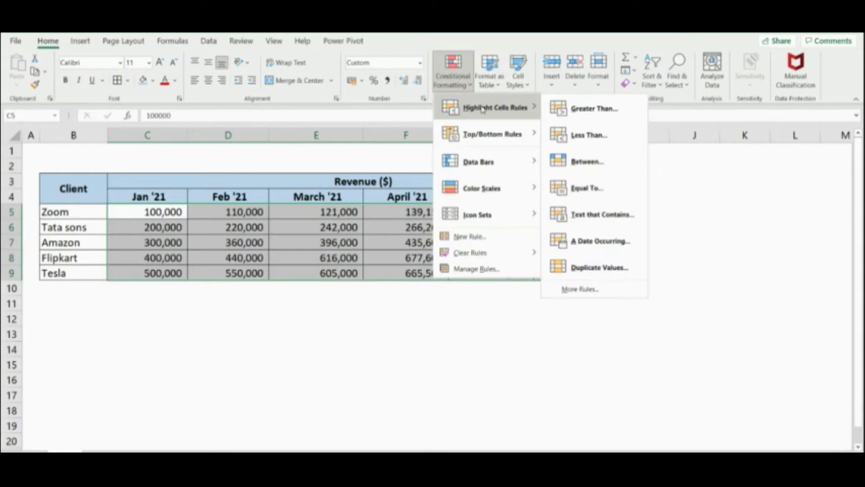
{"action": "left_click", "coordinate": [574, 116]}
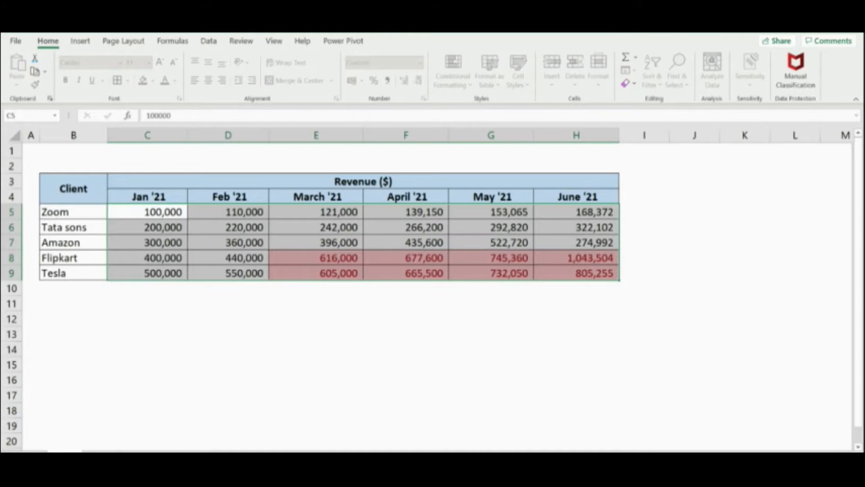
{"action": "key", "text": "BackSpace"}
{"action": "key", "text": "BackSpace"}
{"action": "key", "text": "BackSpace"}
{"action": "key", "text": "BackSpace"}
{"action": "key", "text": "BackSpace"}
{"action": "key", "text": "BackSpace"}
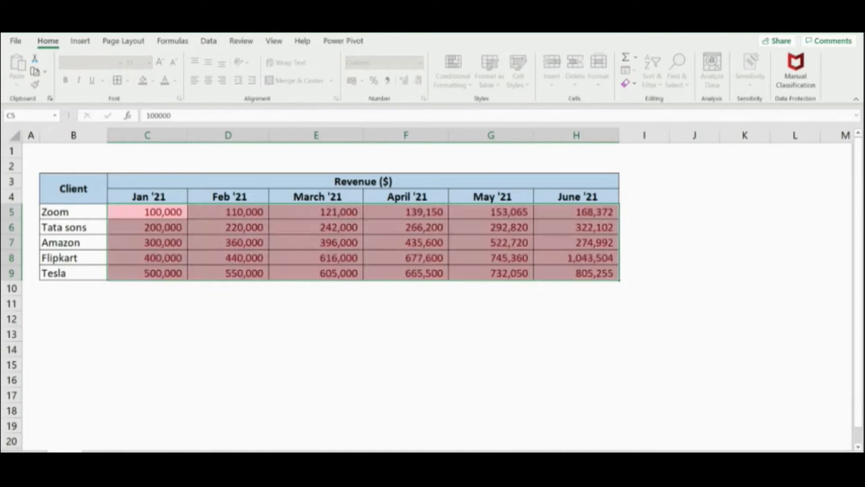
{"action": "type", "text": "50"}
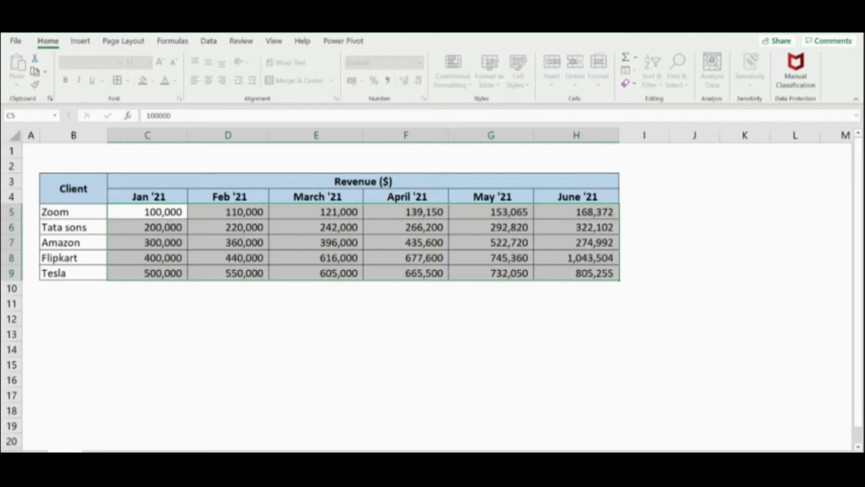
{"action": "type", "text": "0"}
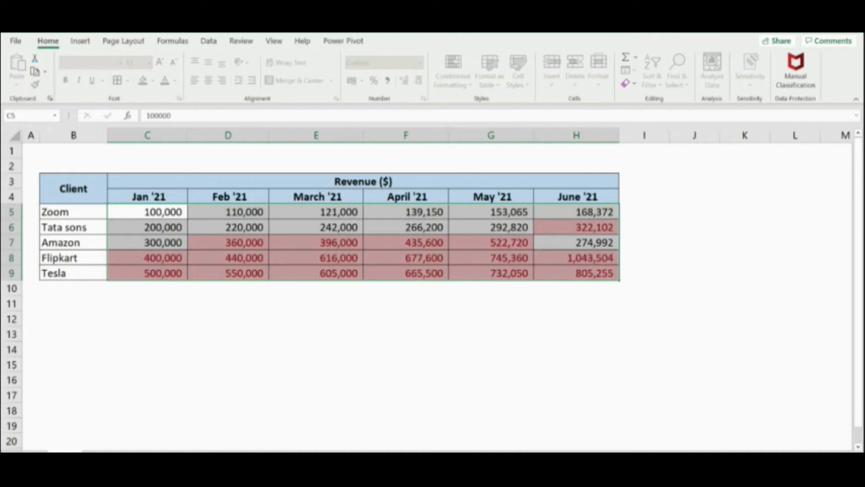
Step: Try the preset highlight formats for the Greater Than rule and apply it with a custom orange fill
{"action": "key", "text": "Down"}
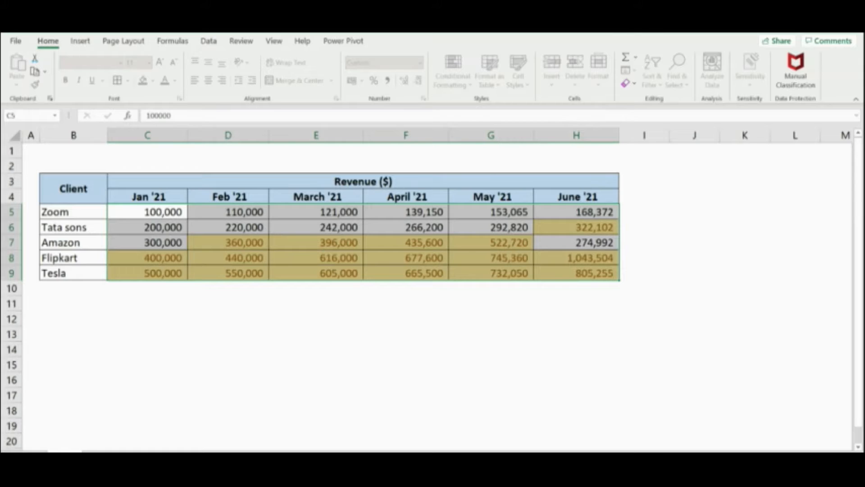
{"action": "key", "text": "Down"}
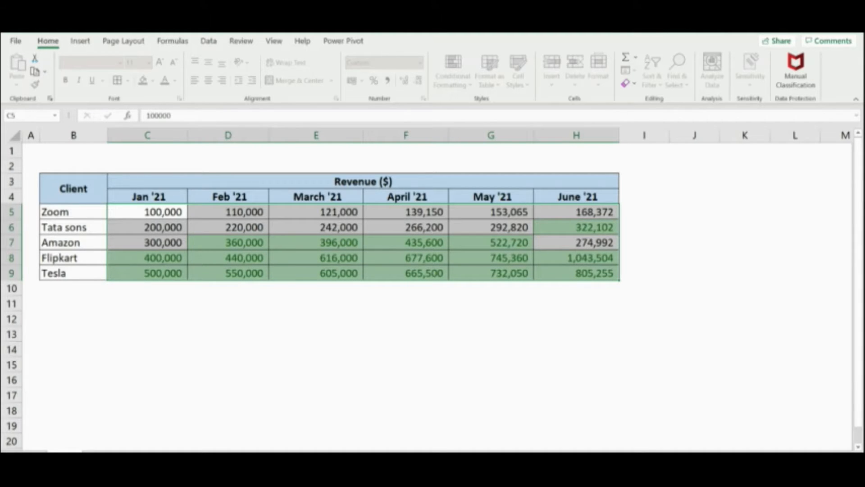
{"action": "key", "text": "Down"}
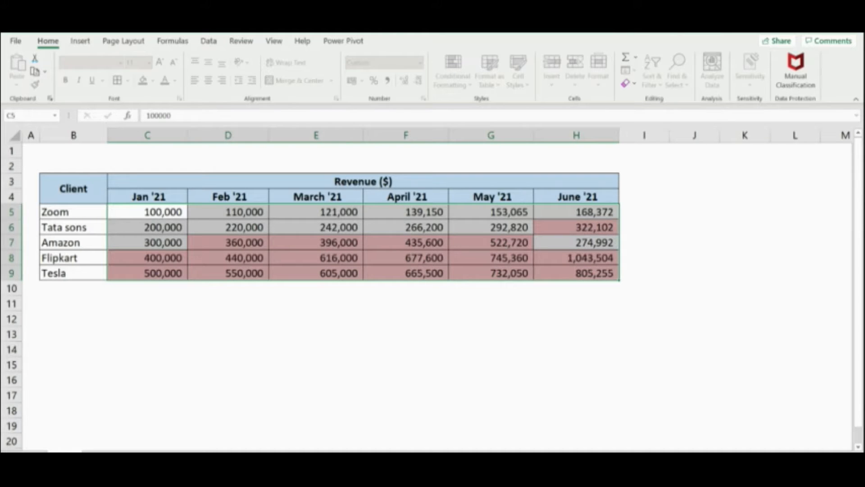
{"action": "key", "text": "Down"}
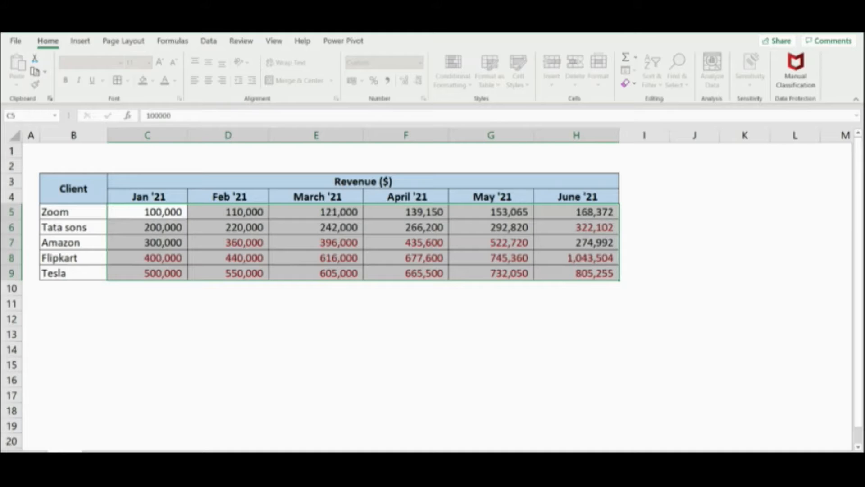
{"action": "key", "text": "Down"}
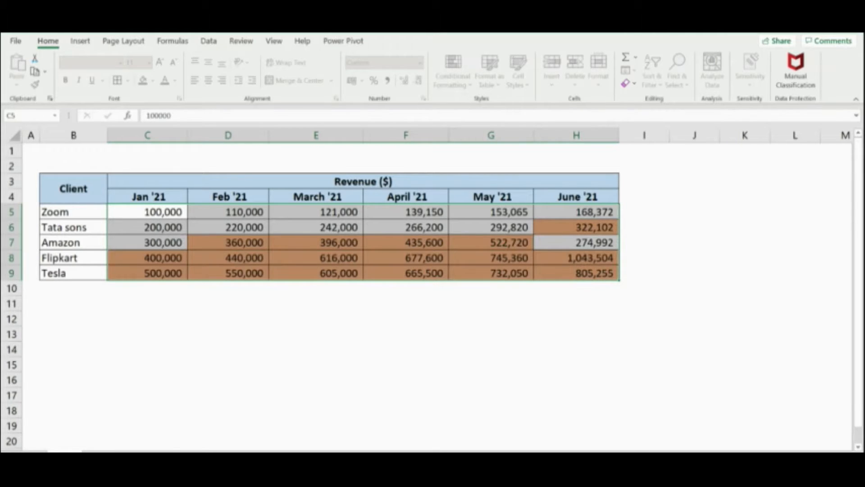
{"action": "left_click", "coordinate": [415, 318]}
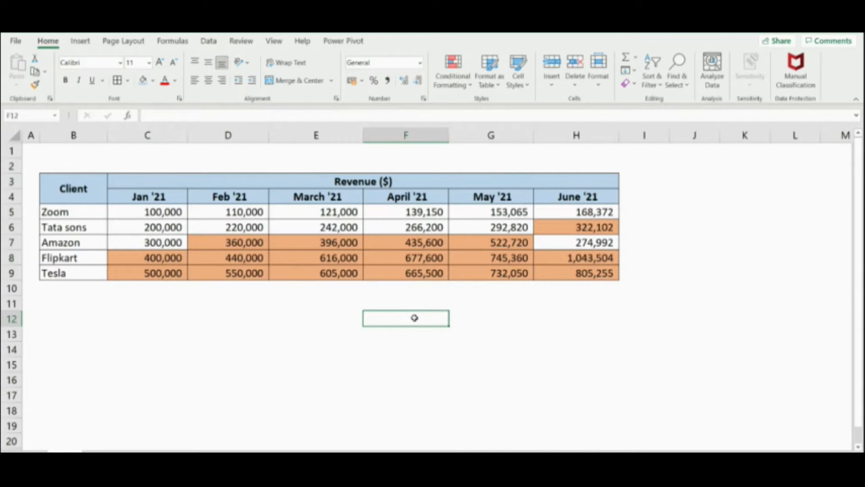
{"action": "left_click", "coordinate": [199, 316]}
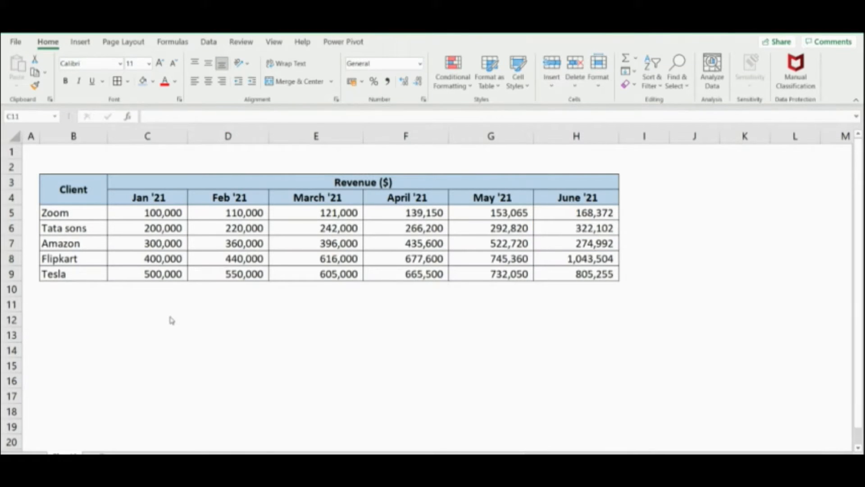
Step: Add a Between highlight rule to the revenue figures in C5:H9 with a lower limit of 300000 and a new upper limit
{"action": "left_click", "coordinate": [169, 309]}
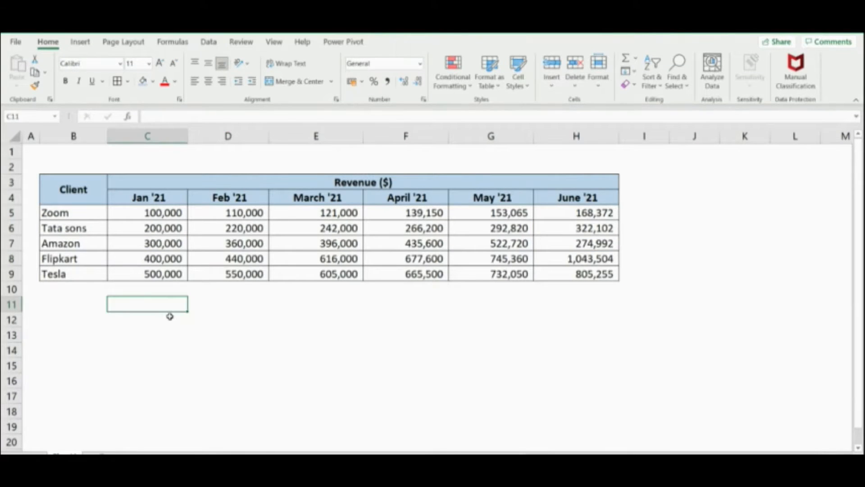
{"action": "left_click_drag", "start_coordinate": [173, 215], "coordinate": [558, 270]}
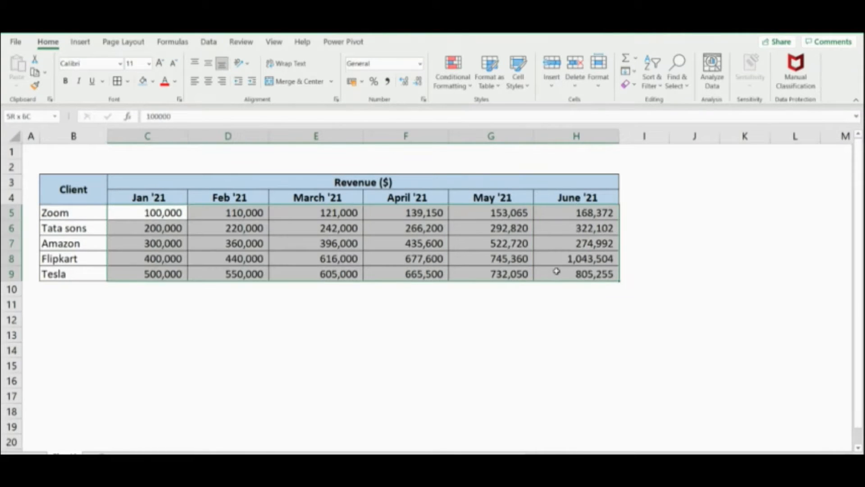
{"action": "left_click", "coordinate": [450, 86]}
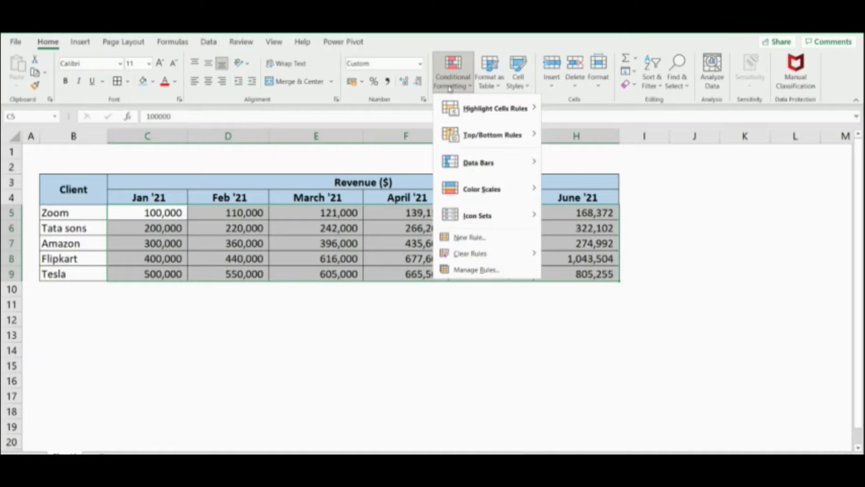
{"action": "mouse_move", "coordinate": [496, 108]}
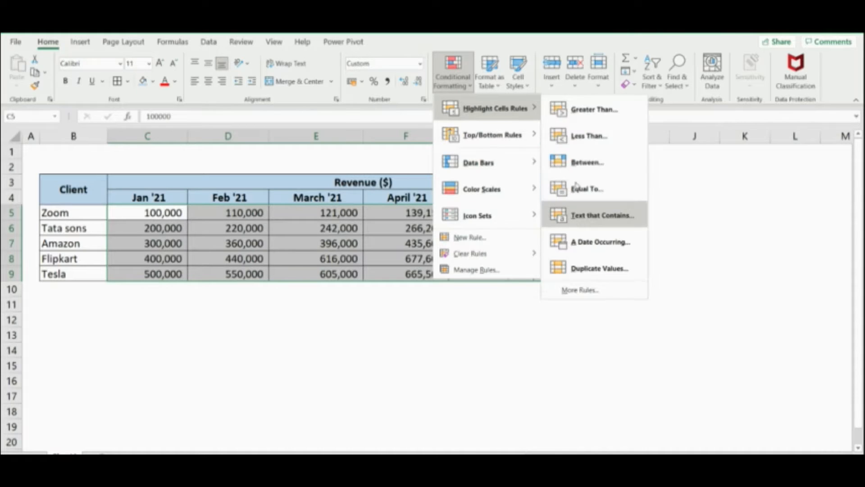
{"action": "left_click", "coordinate": [578, 165]}
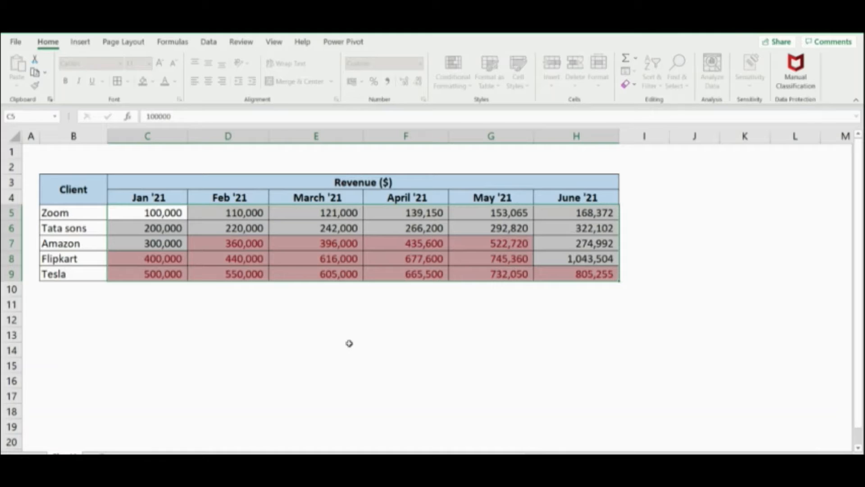
{"action": "key", "text": "BackSpace"}
{"action": "type", "text": "3000000"}
{"action": "key", "text": "BackSpace"}
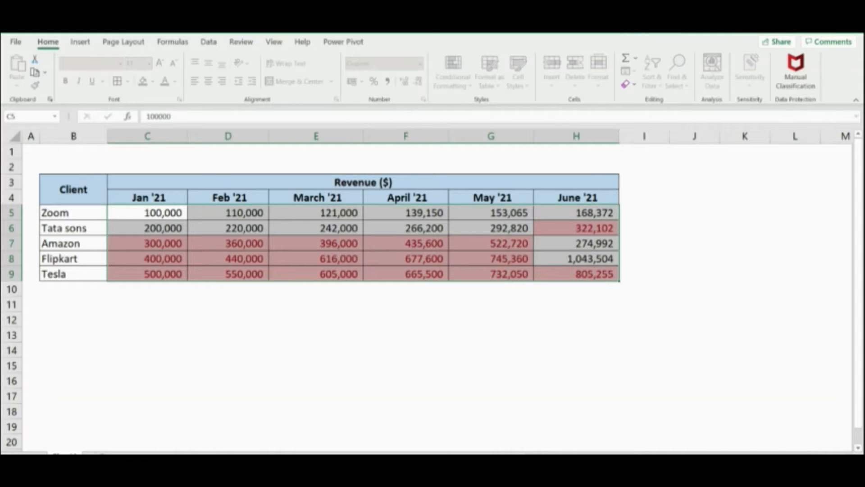
{"action": "type", "text": "5000000"}
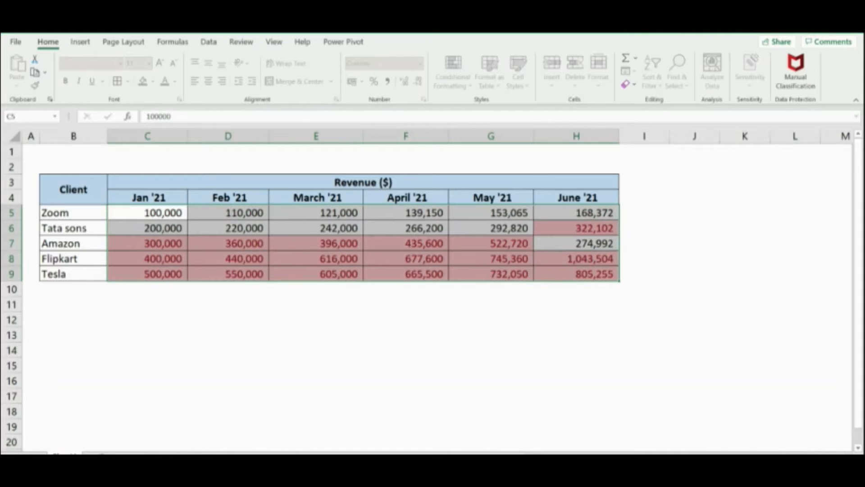
{"action": "key", "text": "BackSpace"}
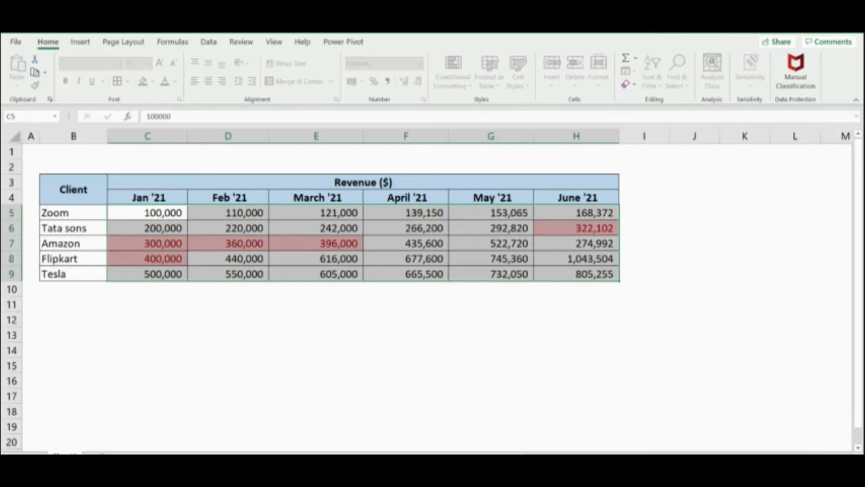
Step: Apply the Between rule with a custom green fill for the matching revenue figures
{"action": "left_click", "coordinate": [545, 415]}
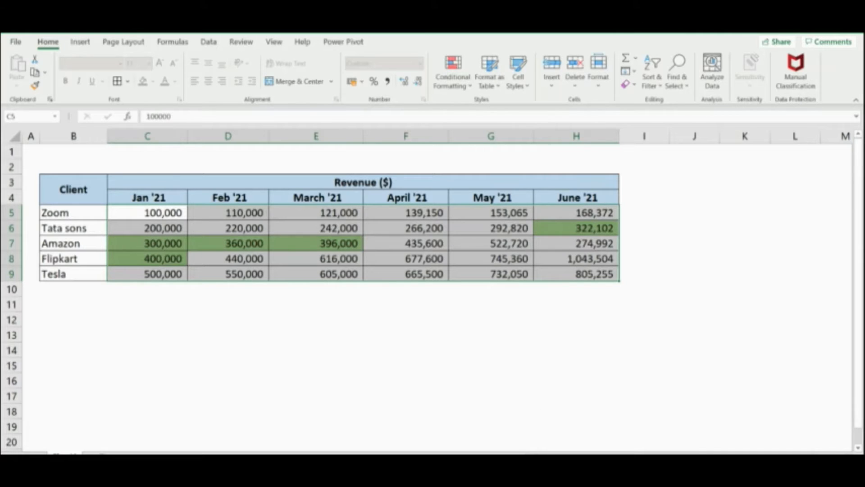
{"action": "left_click", "coordinate": [541, 364]}
{"action": "left_click", "coordinate": [286, 330]}
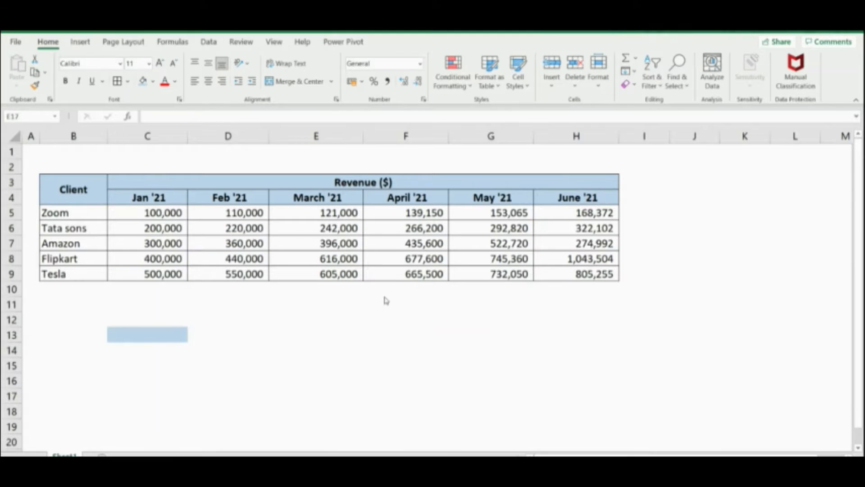
Step: Add an Equal To highlight rule to the revenue figures in C5:H9 that compares them with cell C13 and uses a gold fill
{"action": "left_click_drag", "start_coordinate": [138, 212], "coordinate": [563, 275]}
{"action": "left_click", "coordinate": [456, 86]}
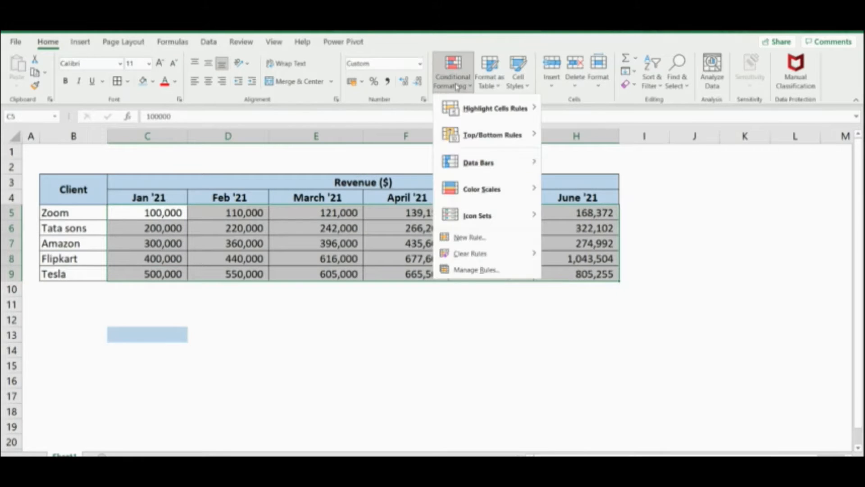
{"action": "mouse_move", "coordinate": [518, 108]}
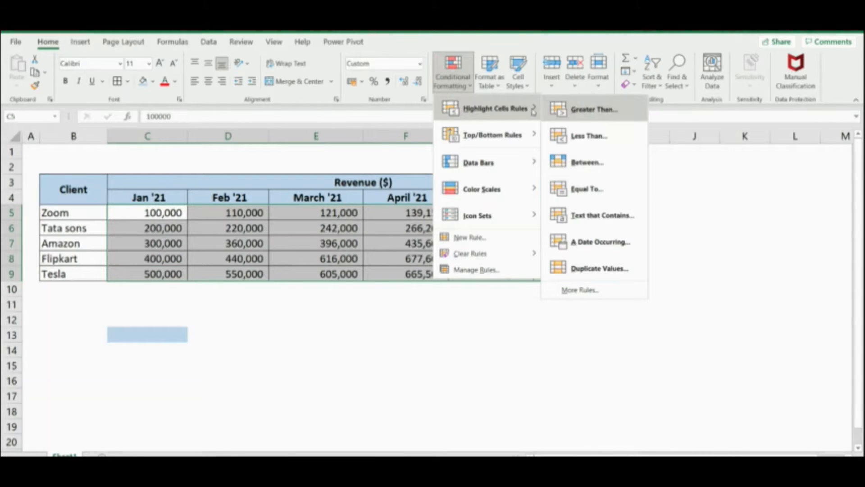
{"action": "left_click", "coordinate": [559, 188]}
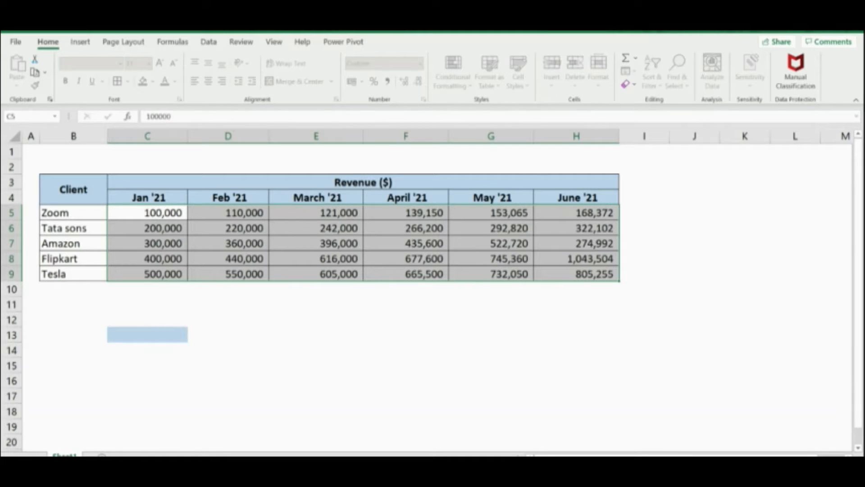
{"action": "left_click", "coordinate": [155, 335]}
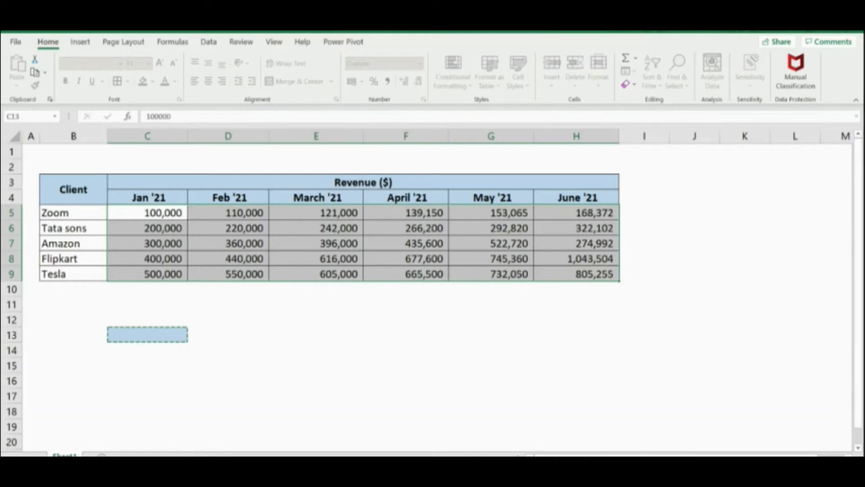
{"action": "key", "text": "Return"}
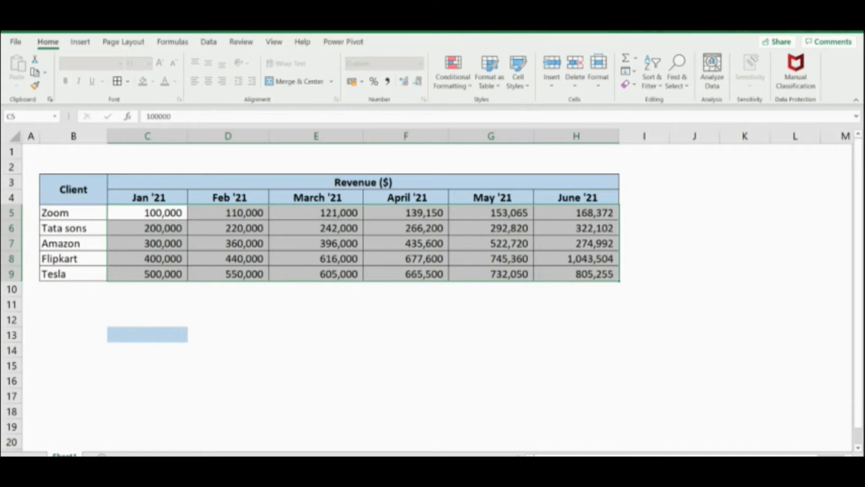
Step: Enter 360000 in cell C13 to test the Equal To rule
{"action": "left_click", "coordinate": [152, 333]}
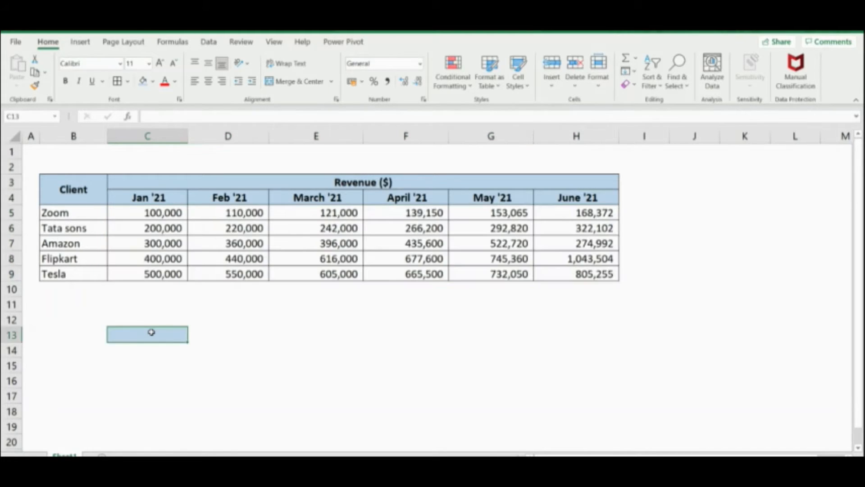
{"action": "type", "text": "3"}
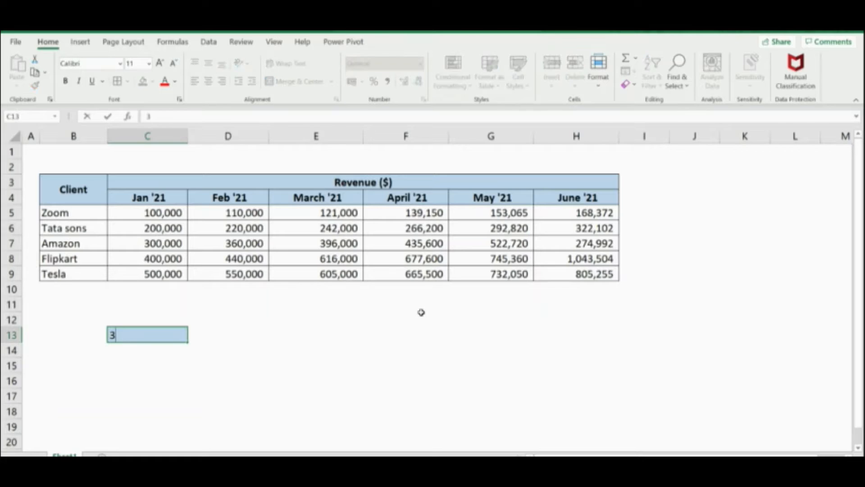
{"action": "type", "text": "60000"}
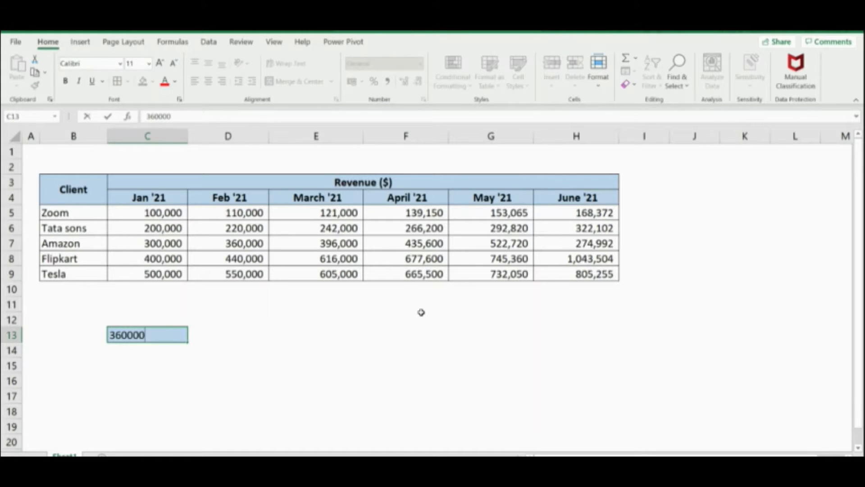
{"action": "key", "text": "Return"}
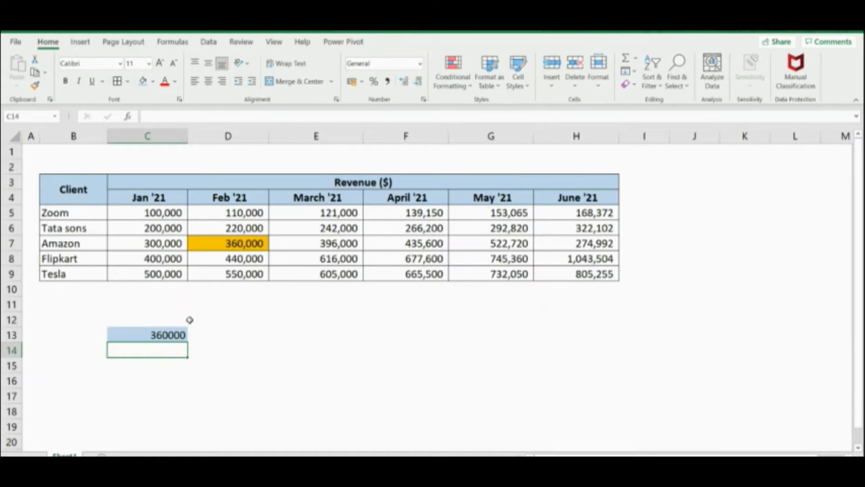
Step: Change the comparison value in cell C13 to 400000
{"action": "left_click", "coordinate": [170, 335]}
{"action": "type", "text": "400000"}
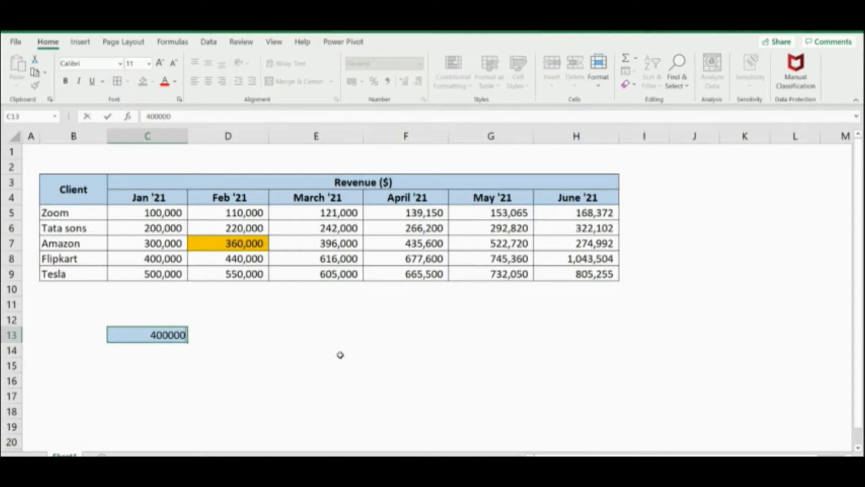
{"action": "key", "text": "Return"}
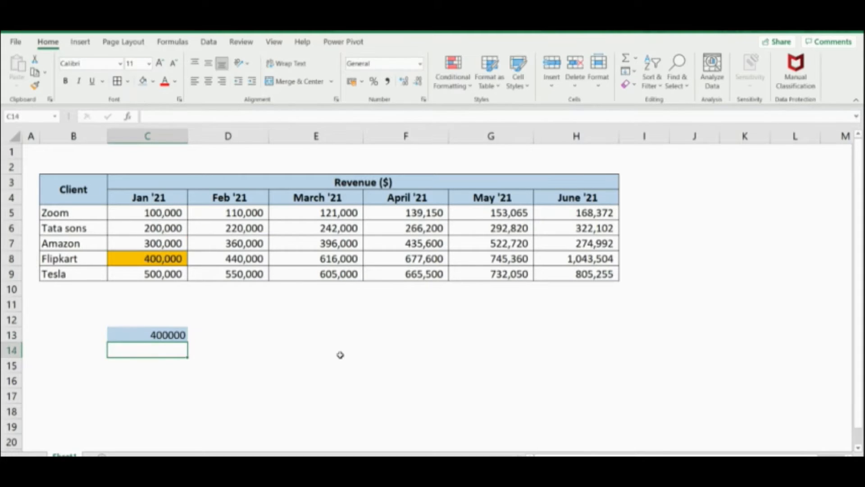
Step: Set the comparison value in cell C13 to 266200
{"action": "left_click", "coordinate": [155, 335]}
{"action": "type", "text": "2"}
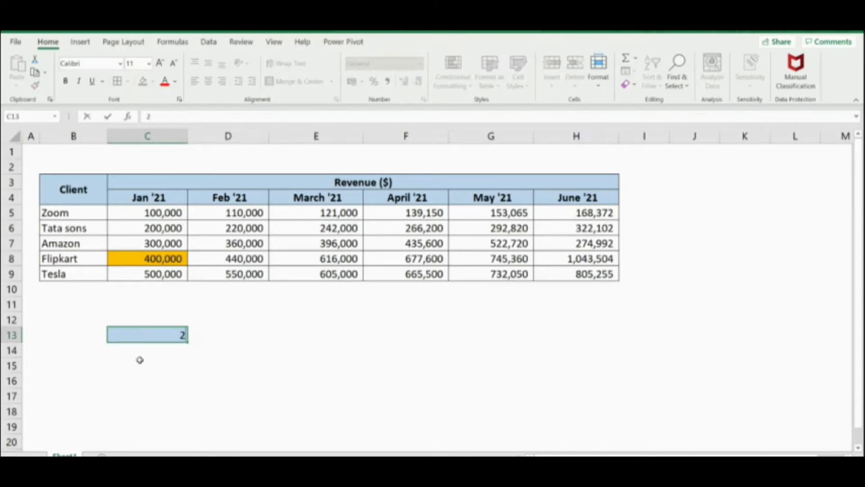
{"action": "type", "text": "66200"}
{"action": "key", "text": "Return"}
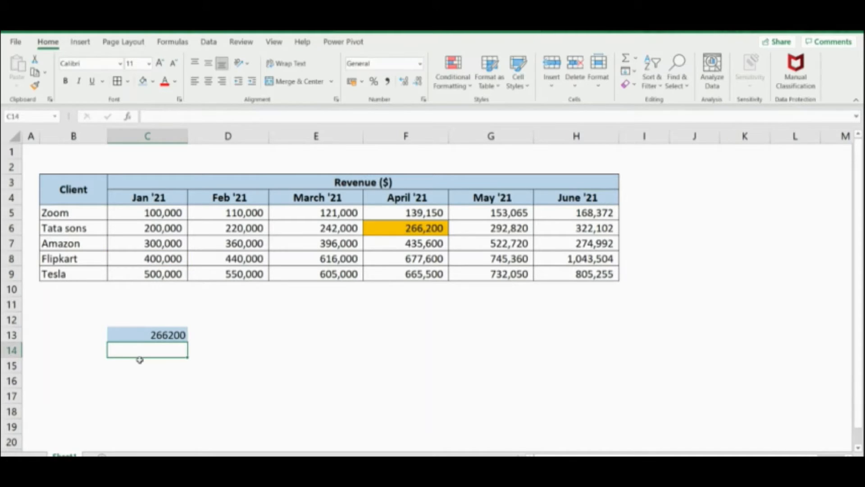
Step: Add a Text that Contains highlight rule to client column B, linked to cell D3 and formatted with a horizontal stripe pattern fill
{"action": "left_click", "coordinate": [155, 369]}
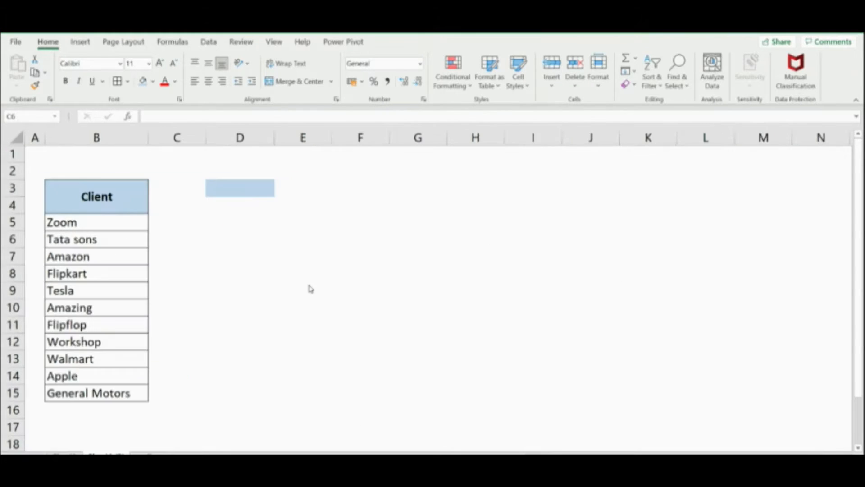
{"action": "left_click", "coordinate": [156, 220]}
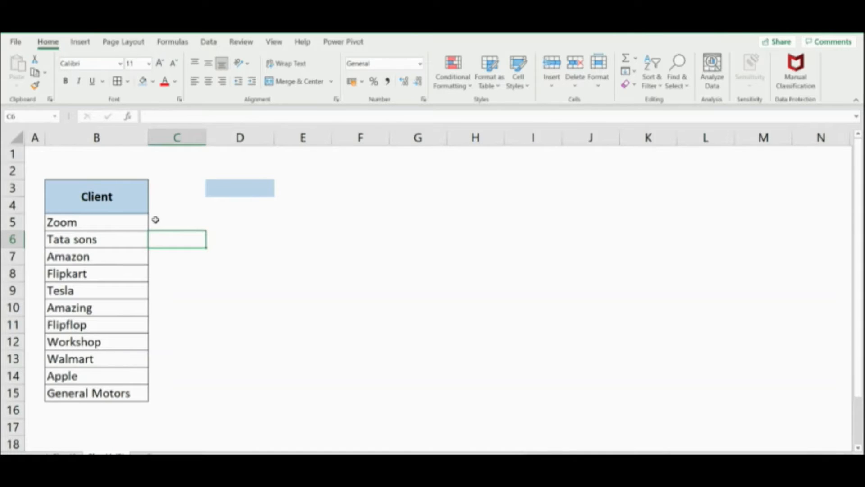
{"action": "left_click", "coordinate": [83, 151]}
{"action": "left_click", "coordinate": [84, 140]}
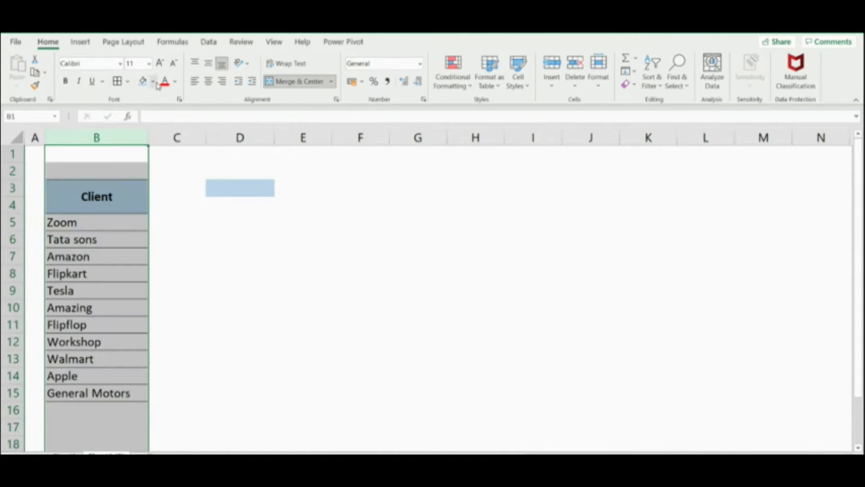
{"action": "left_click", "coordinate": [455, 81]}
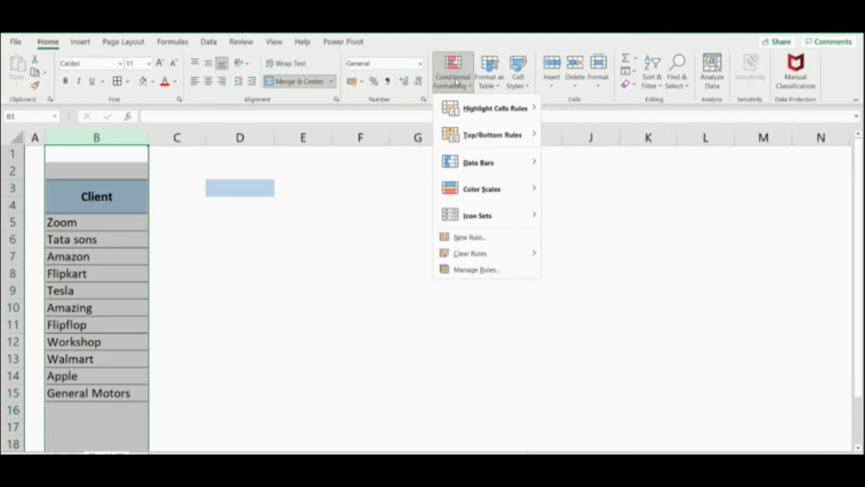
{"action": "mouse_move", "coordinate": [491, 113]}
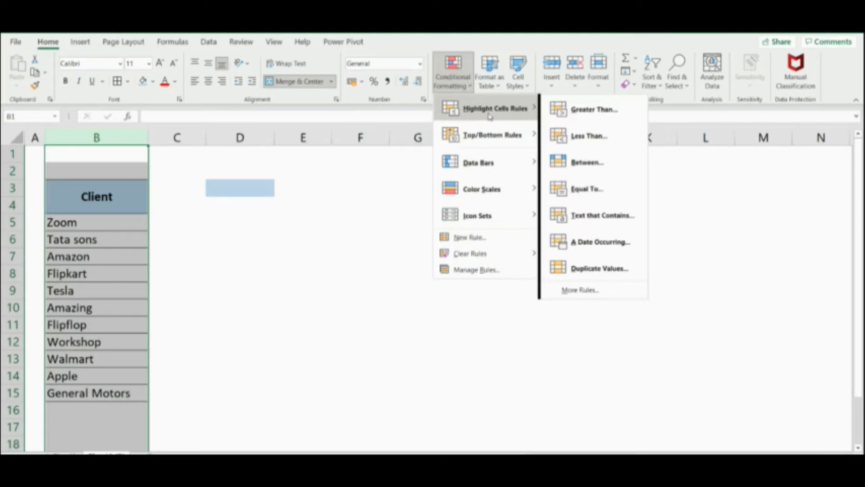
{"action": "left_click", "coordinate": [583, 216]}
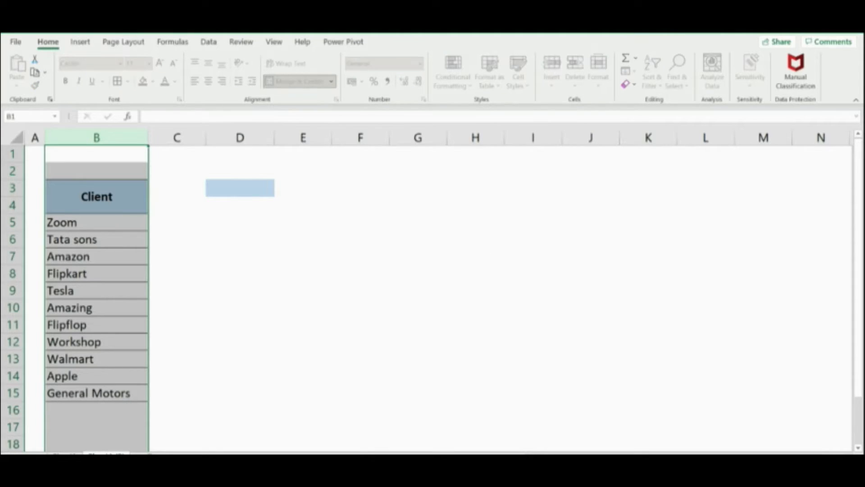
{"action": "left_click", "coordinate": [242, 187]}
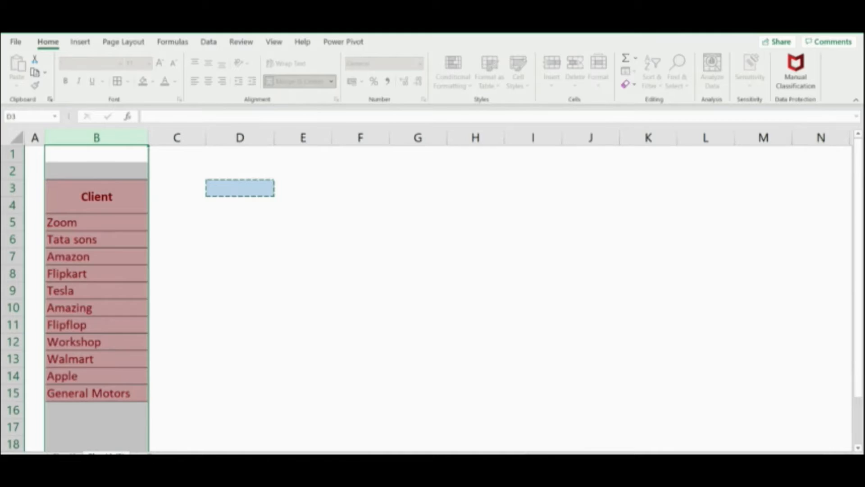
{"action": "key", "text": "Return"}
{"action": "left_click", "coordinate": [574, 246]}
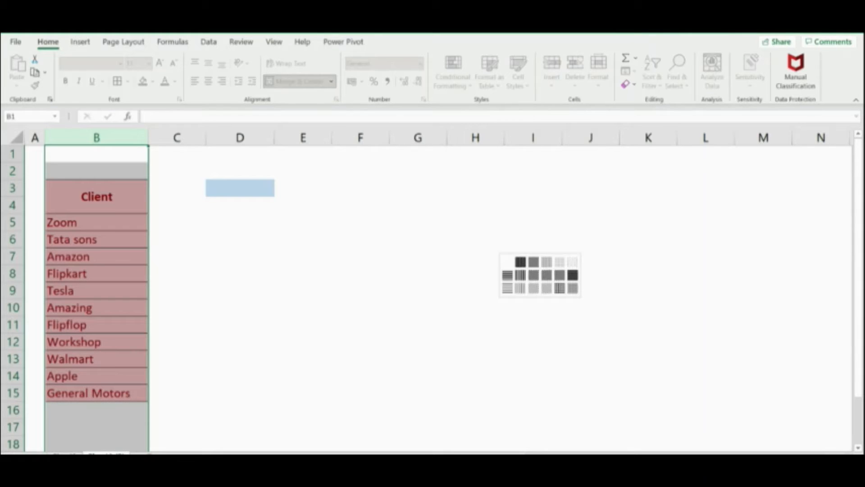
{"action": "left_click", "coordinate": [509, 292]}
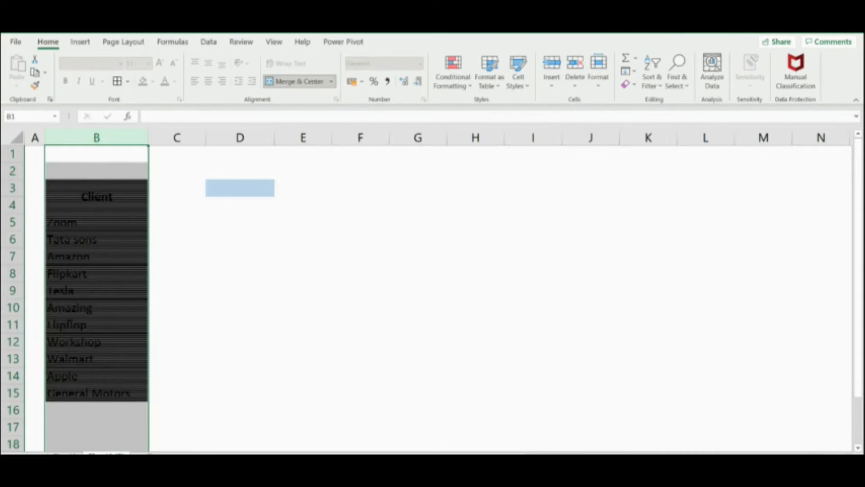
Step: Enter Flip in cell D3 to test the text rule on the client names
{"action": "left_click", "coordinate": [220, 278]}
{"action": "left_click", "coordinate": [240, 189]}
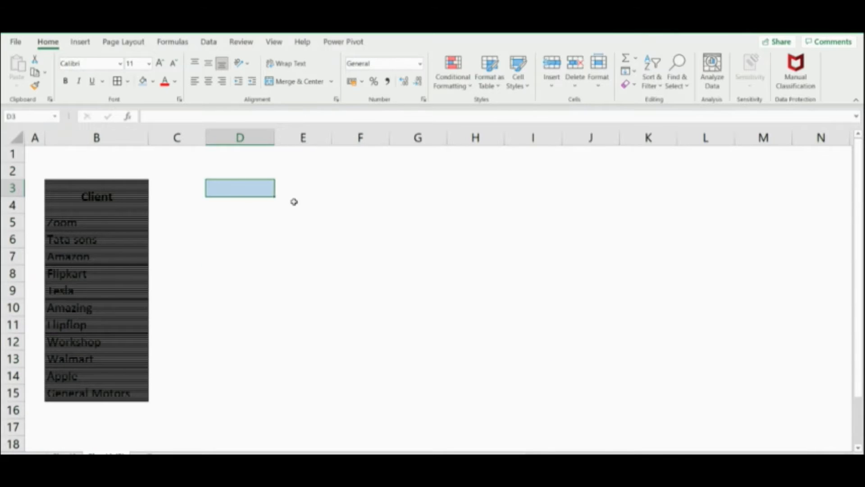
{"action": "type", "text": "Flip"}
{"action": "key", "text": "Return"}
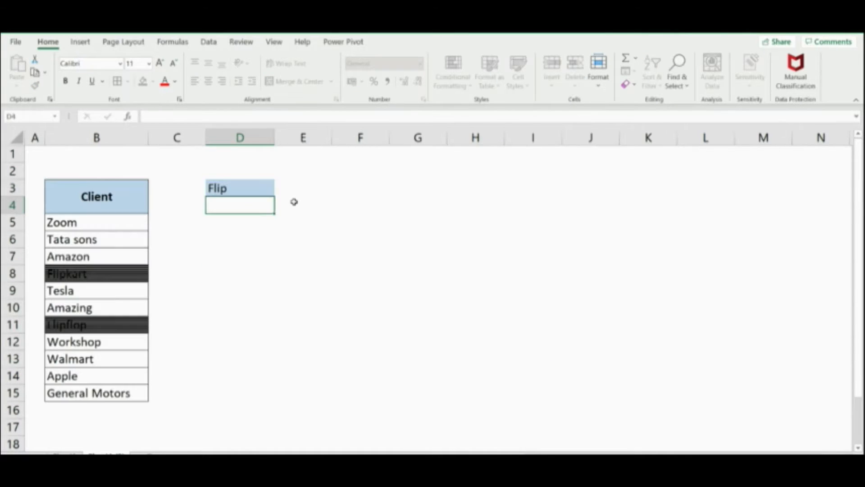
{"action": "left_click", "coordinate": [233, 235]}
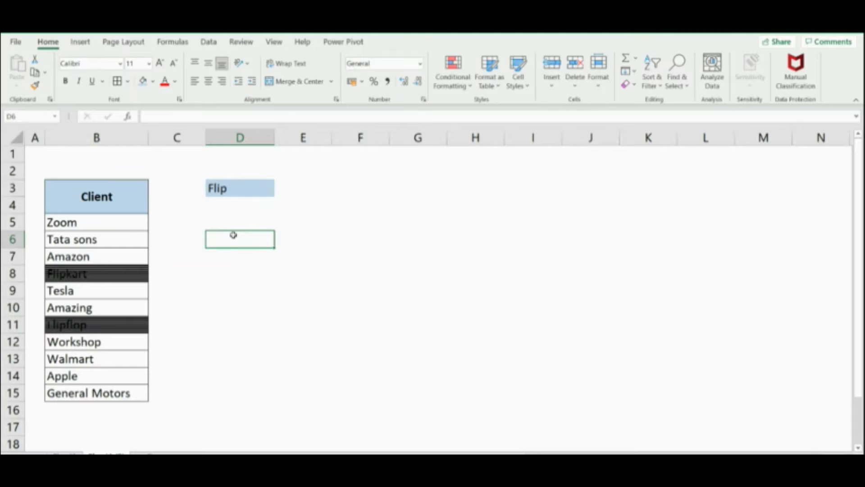
Step: Change the search text in cell D3 to Amaz
{"action": "left_click", "coordinate": [232, 189]}
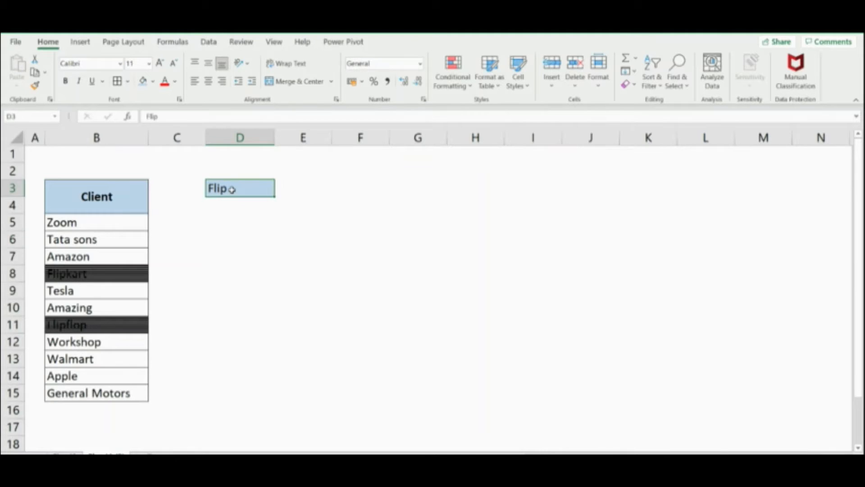
{"action": "type", "text": "Am"}
{"action": "key", "text": "BackSpace"}
{"action": "type", "text": "maz"}
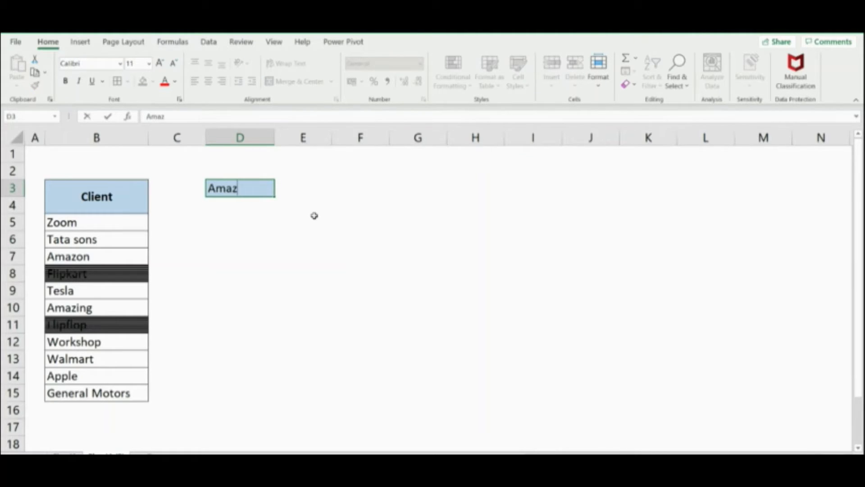
{"action": "key", "text": "Return"}
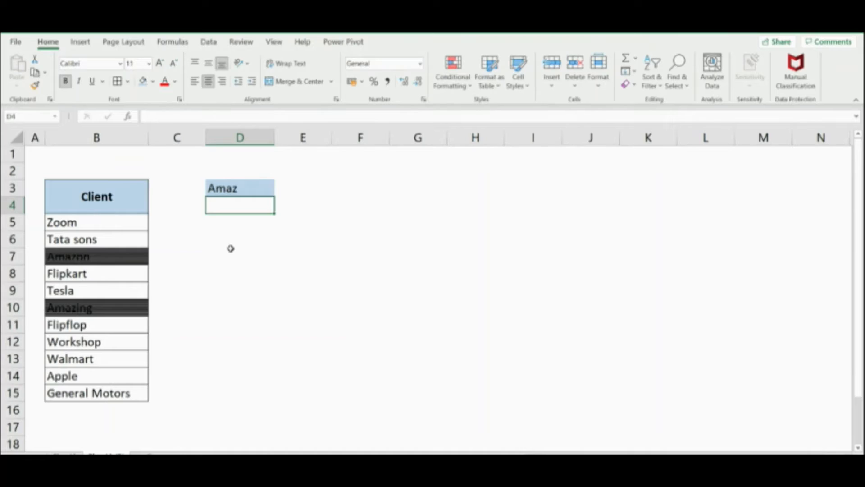
{"action": "left_click", "coordinate": [231, 251]}
Step: Add another Text that Contains rule to column B, linked to cell D3, with light red fill and dark red text
{"action": "left_click", "coordinate": [118, 137]}
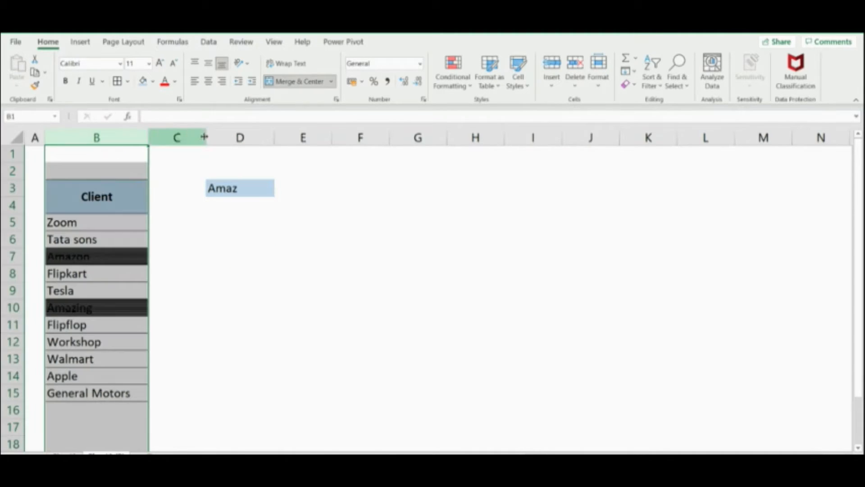
{"action": "left_click", "coordinate": [453, 74]}
{"action": "mouse_move", "coordinate": [494, 108]}
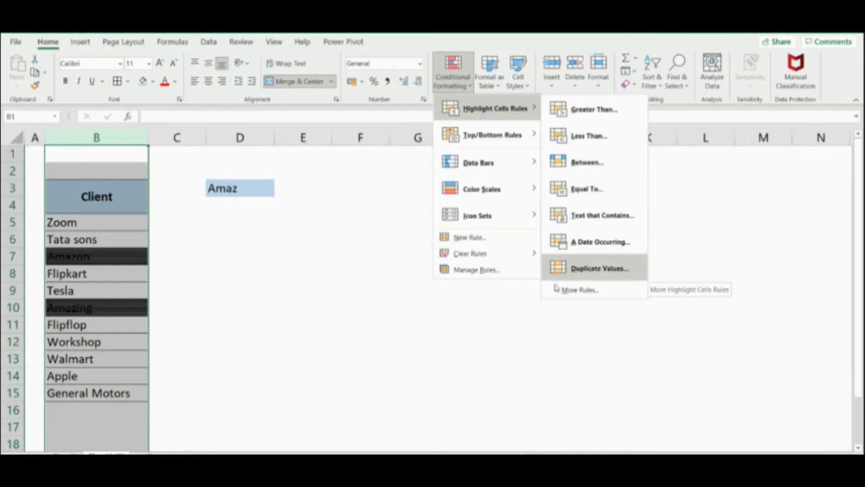
{"action": "left_click", "coordinate": [579, 216]}
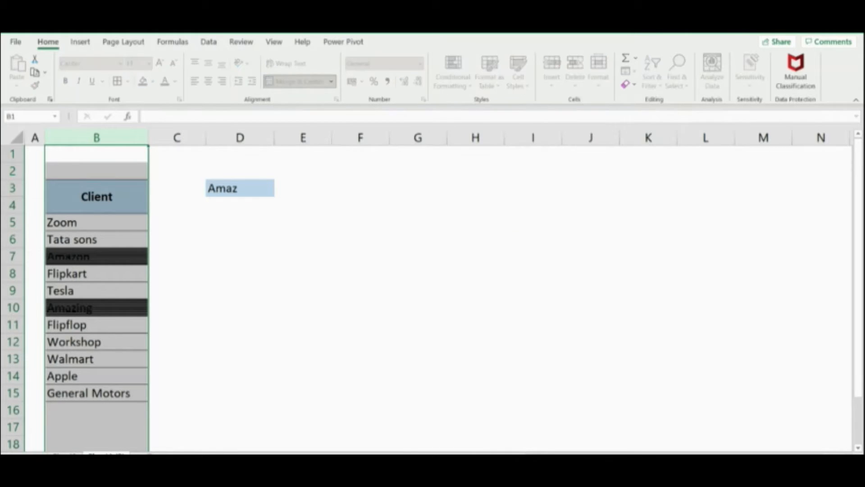
{"action": "left_click", "coordinate": [242, 189]}
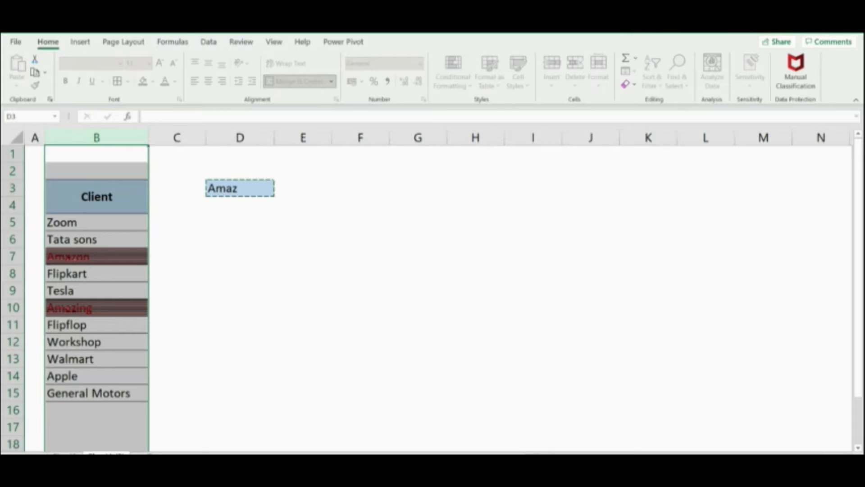
{"action": "key", "text": "Return"}
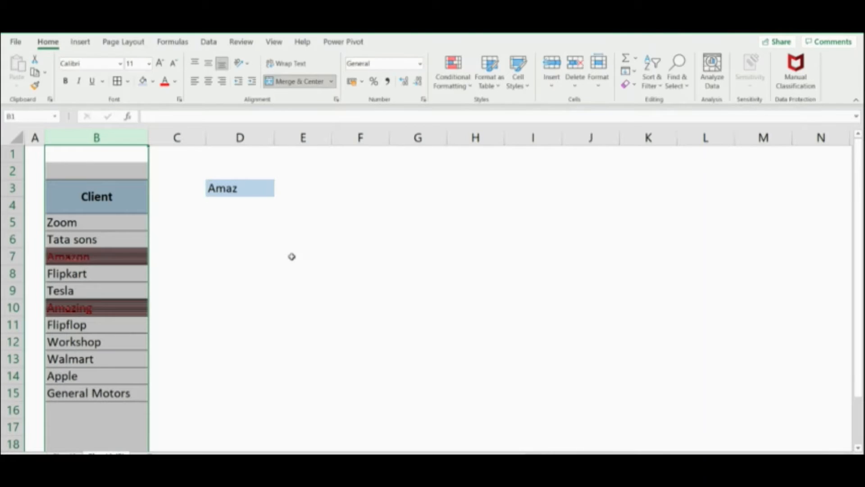
{"action": "left_click", "coordinate": [204, 220]}
{"action": "left_click", "coordinate": [179, 320]}
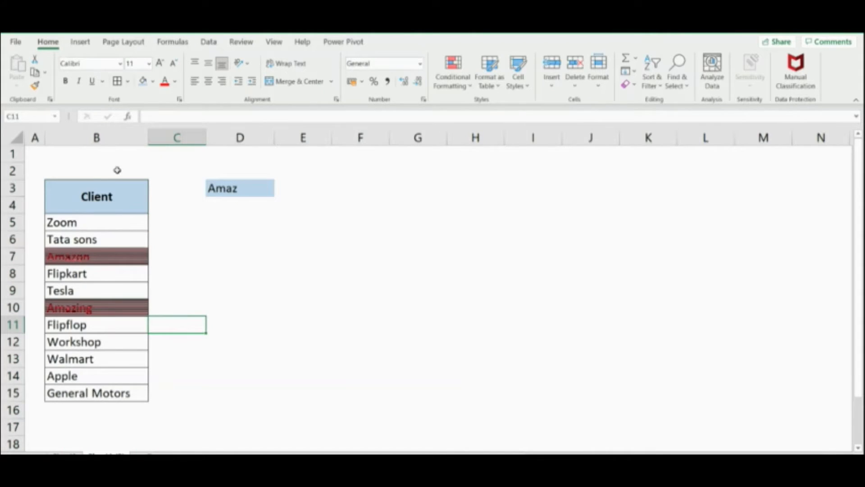
Step: Add a third Text that Contains rule to column B that references cell D3 and uses a different fill colour
{"action": "left_click", "coordinate": [96, 137]}
{"action": "left_click", "coordinate": [452, 87]}
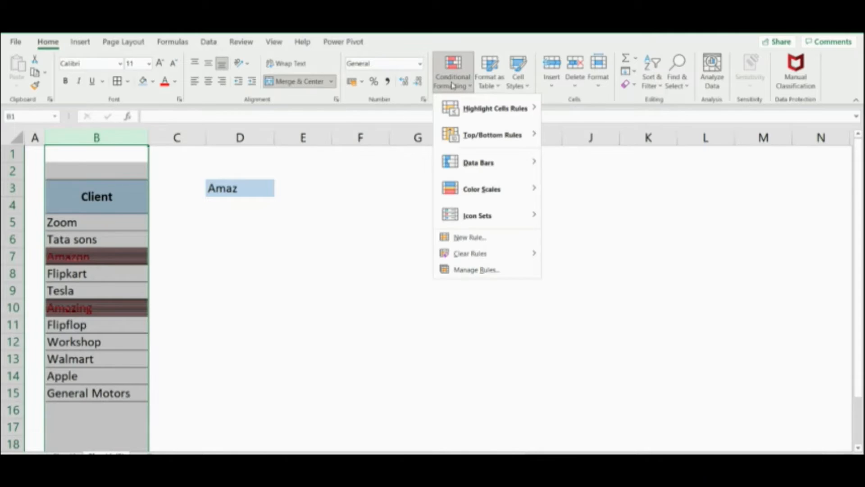
{"action": "mouse_move", "coordinate": [497, 108]}
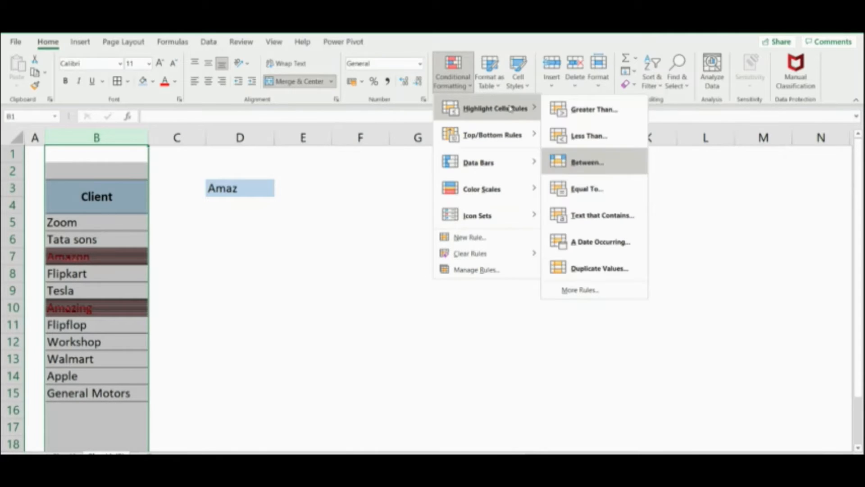
{"action": "left_click", "coordinate": [565, 213]}
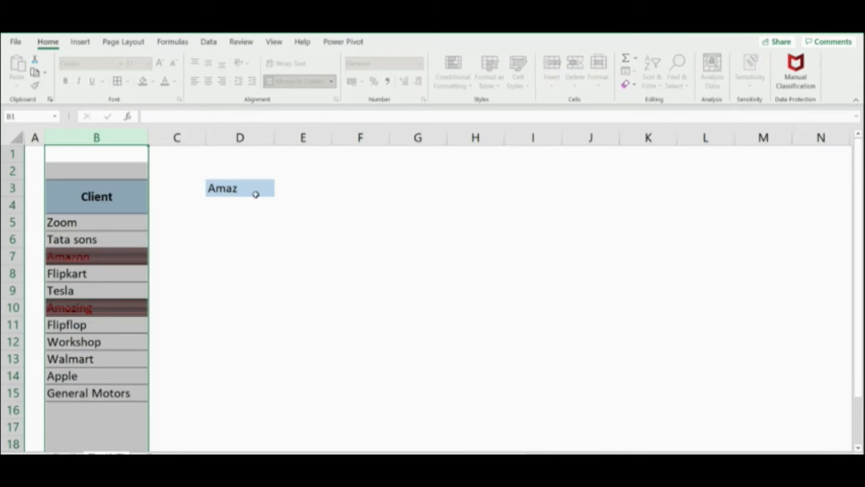
{"action": "left_click", "coordinate": [241, 186]}
{"action": "key", "text": "Return"}
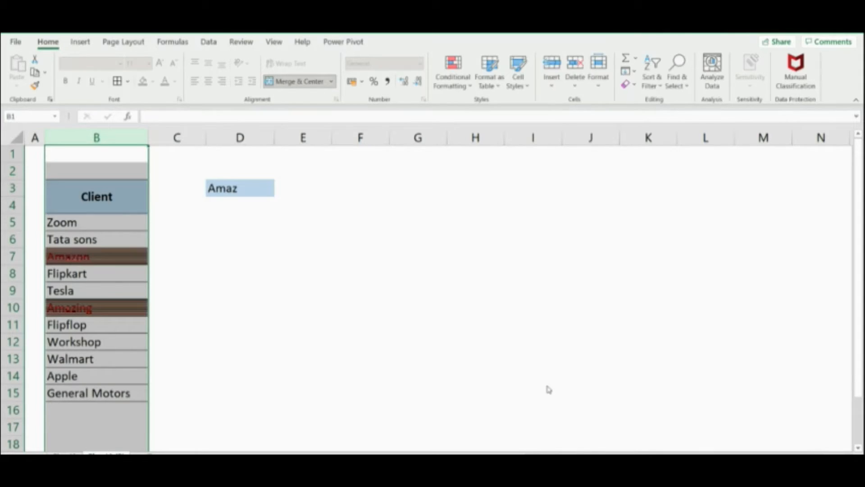
{"action": "left_click", "coordinate": [235, 272]}
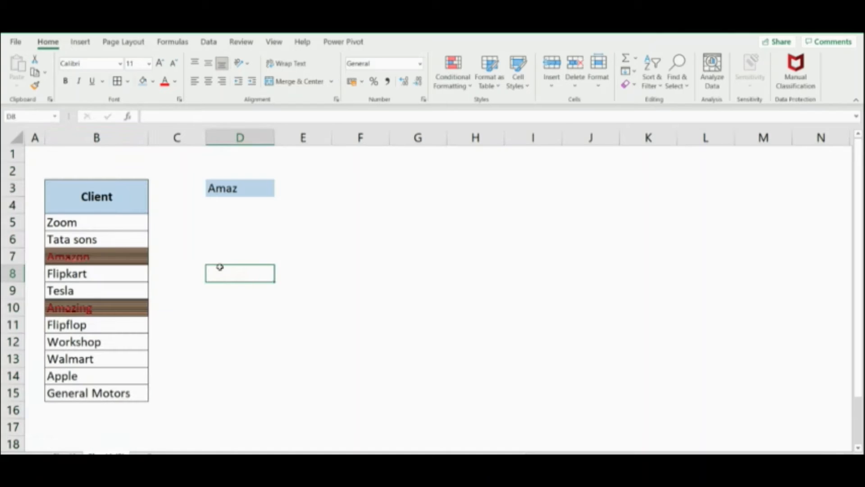
Step: Replace the search text in cell D3 with zoom
{"action": "left_click", "coordinate": [240, 189]}
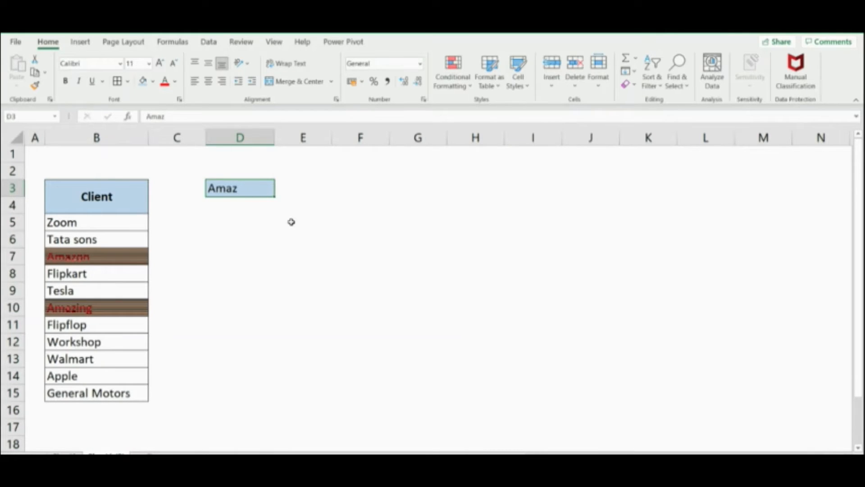
{"action": "type", "text": "zoom"}
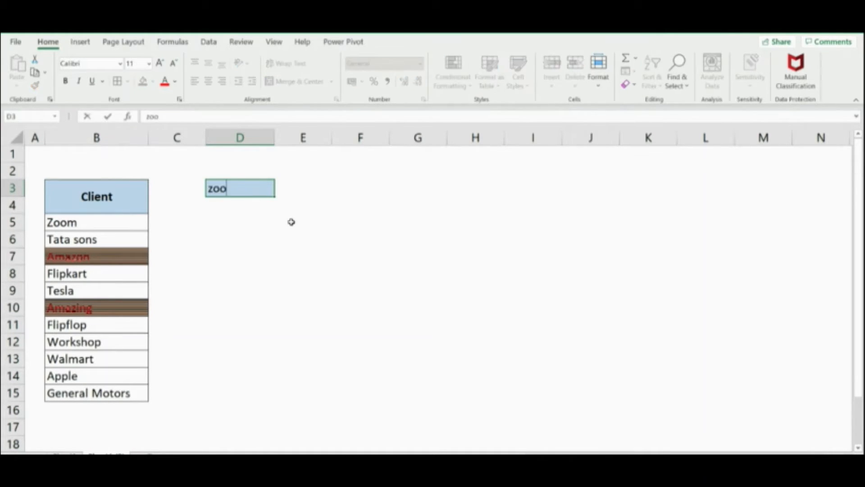
{"action": "key", "text": "Return"}
{"action": "left_click", "coordinate": [241, 234]}
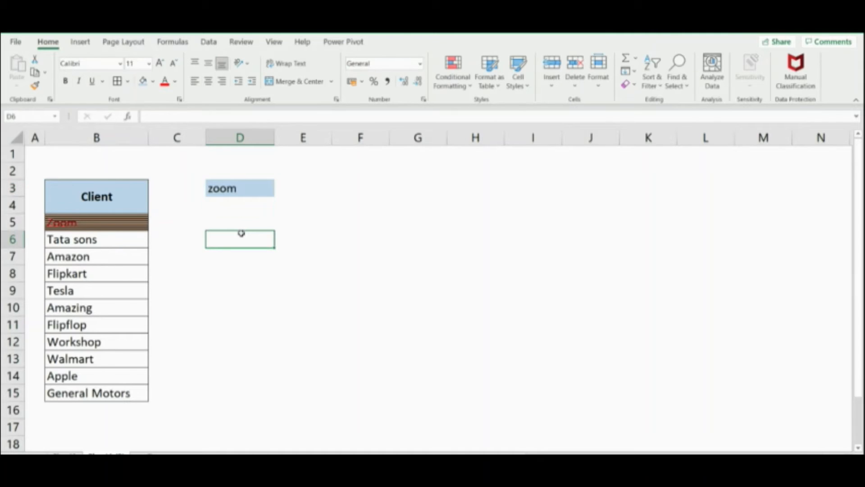
Step: Set the search text in cell D3 to Tesla
{"action": "left_click", "coordinate": [224, 185]}
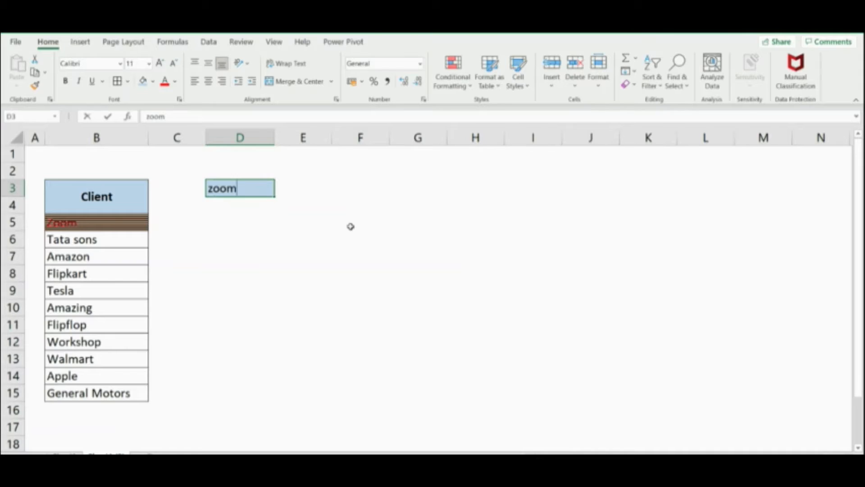
{"action": "type", "text": "Tesla"}
{"action": "key", "text": "Return"}
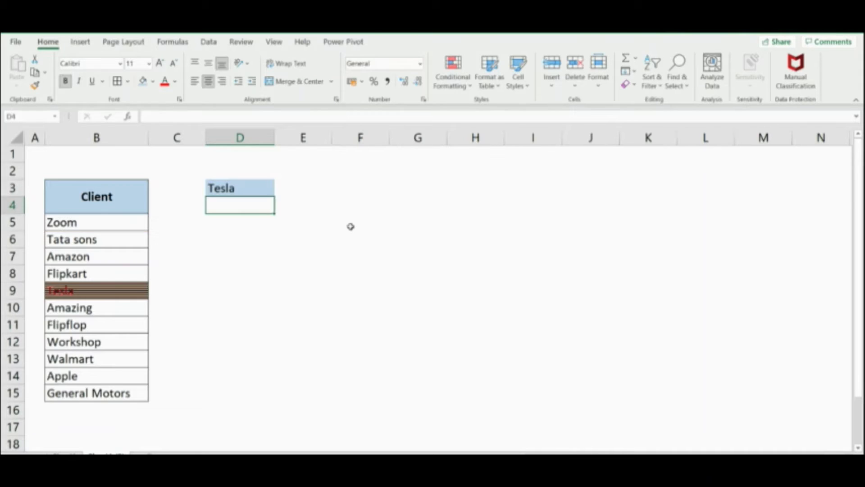
{"action": "left_click", "coordinate": [230, 226]}
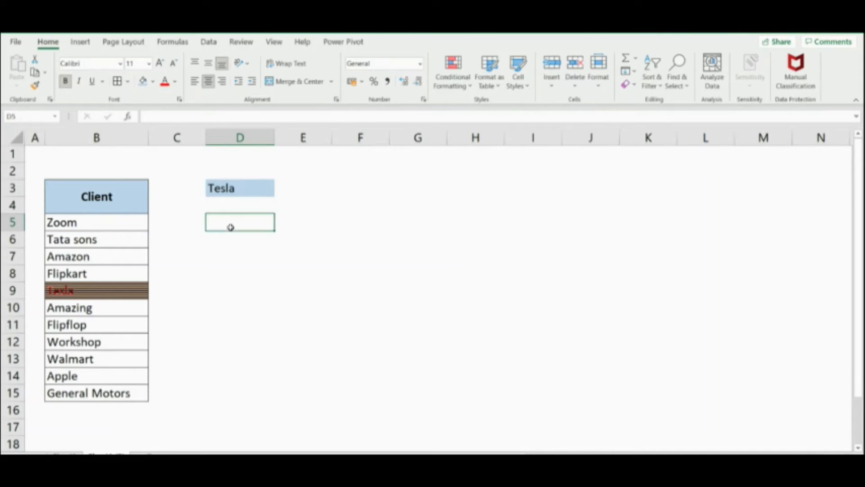
{"action": "left_click", "coordinate": [194, 257]}
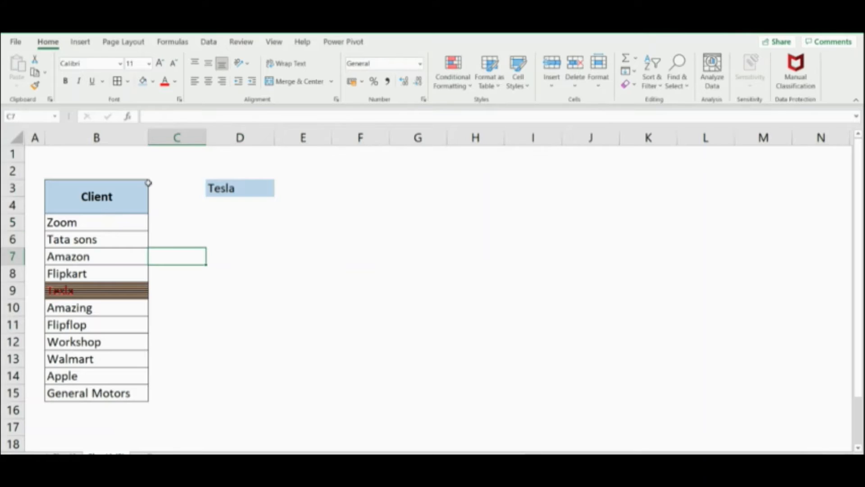
Step: Clear all conditional formatting rules from column B, the Client column
{"action": "left_click", "coordinate": [86, 138]}
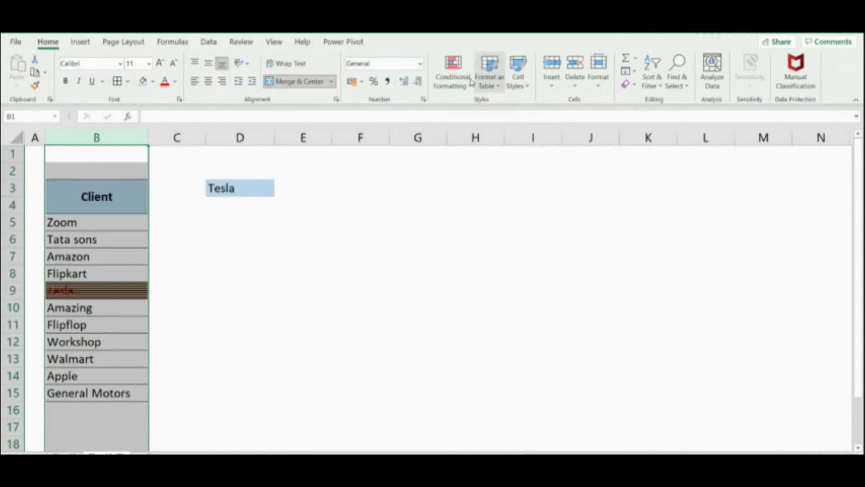
{"action": "left_click", "coordinate": [454, 81]}
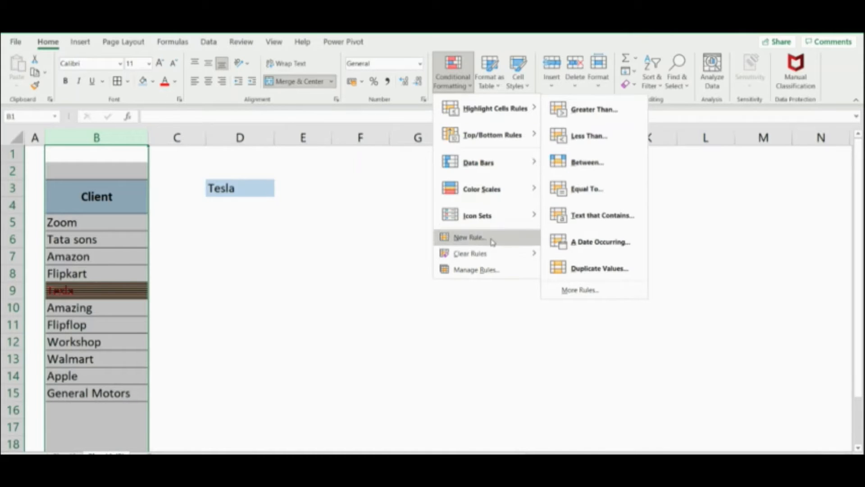
{"action": "mouse_move", "coordinate": [496, 259]}
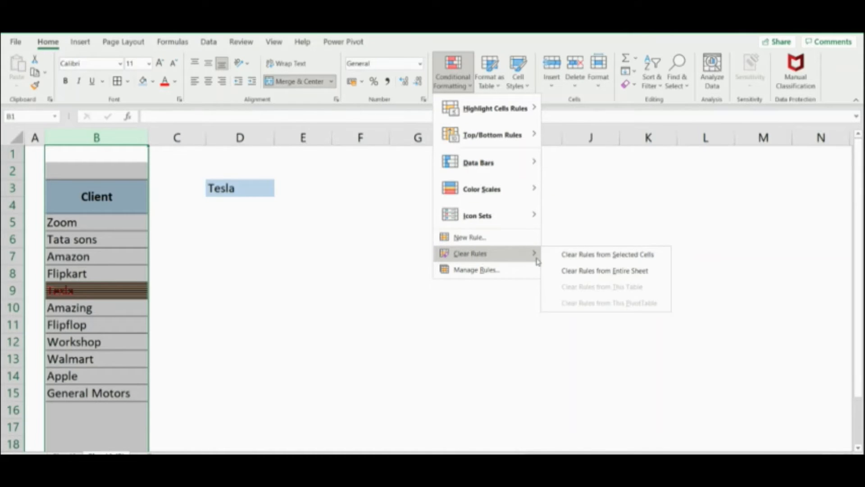
{"action": "left_click", "coordinate": [566, 256]}
{"action": "left_click", "coordinate": [205, 277]}
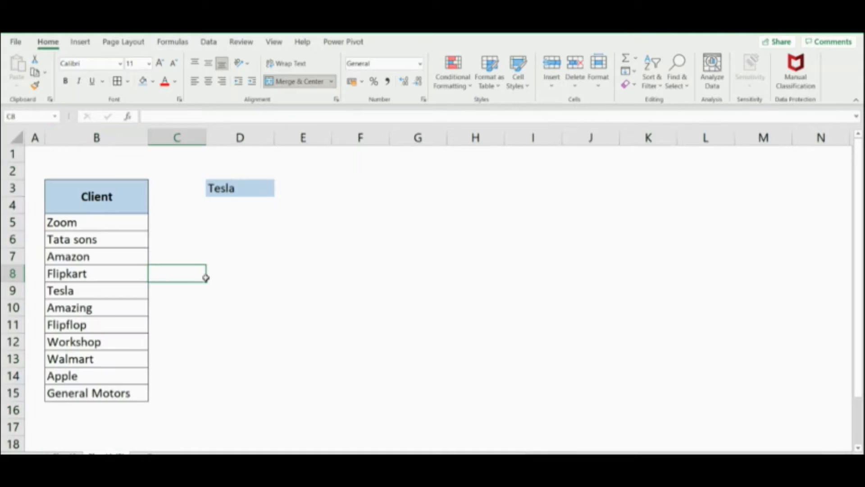
Step: Add a Text that Contains rule to column B that references cell D3, using light red fill with dark red text
{"action": "left_click", "coordinate": [89, 137]}
{"action": "left_click", "coordinate": [452, 81]}
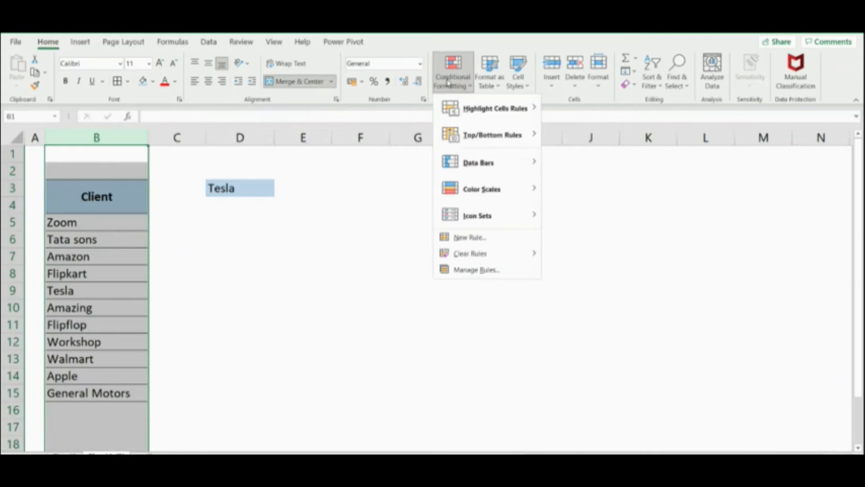
{"action": "mouse_move", "coordinate": [478, 116]}
{"action": "left_click", "coordinate": [580, 216]}
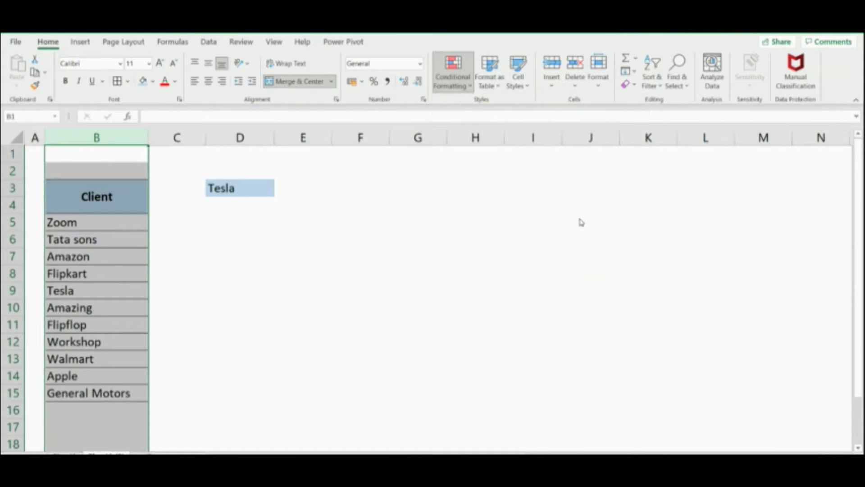
{"action": "left_click", "coordinate": [242, 187]}
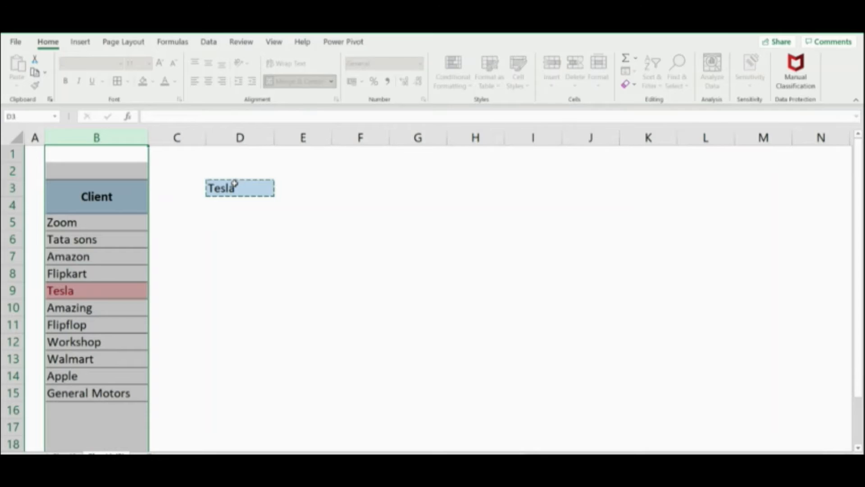
{"action": "key", "text": "Return"}
{"action": "left_click", "coordinate": [230, 268]}
{"action": "left_click", "coordinate": [97, 293]}
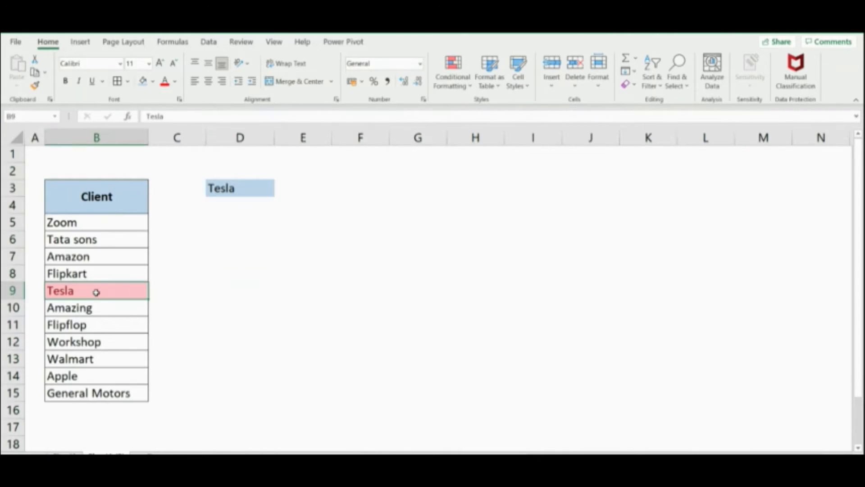
{"action": "left_click", "coordinate": [190, 310]}
Step: Set the search text in cell D3 to Work and check the matching client in column B
{"action": "left_click", "coordinate": [239, 189]}
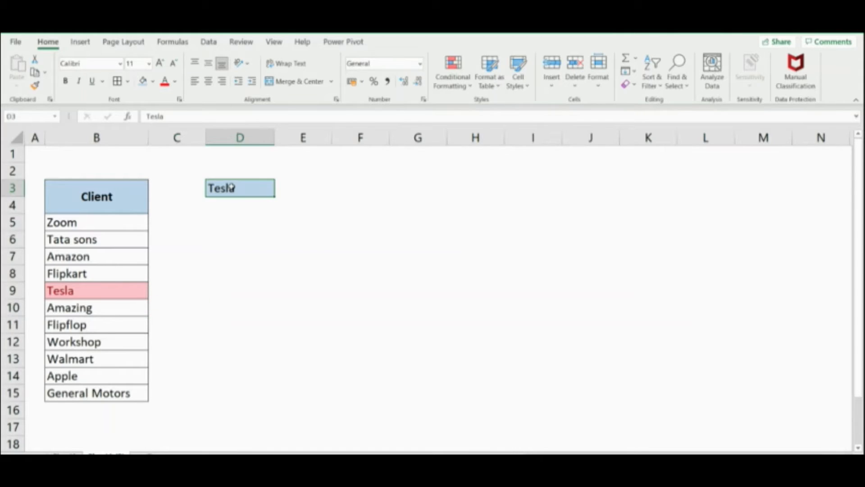
{"action": "type", "text": "Work"}
{"action": "key", "text": "Return"}
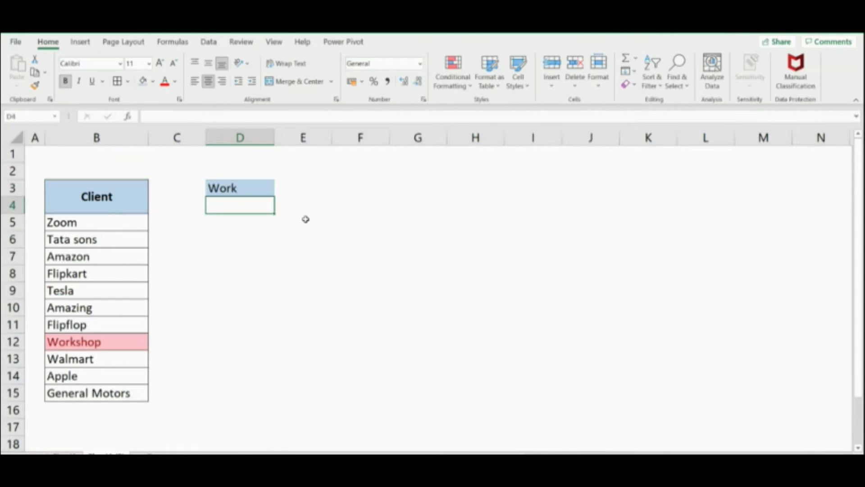
{"action": "left_click", "coordinate": [75, 340]}
{"action": "left_click", "coordinate": [194, 338]}
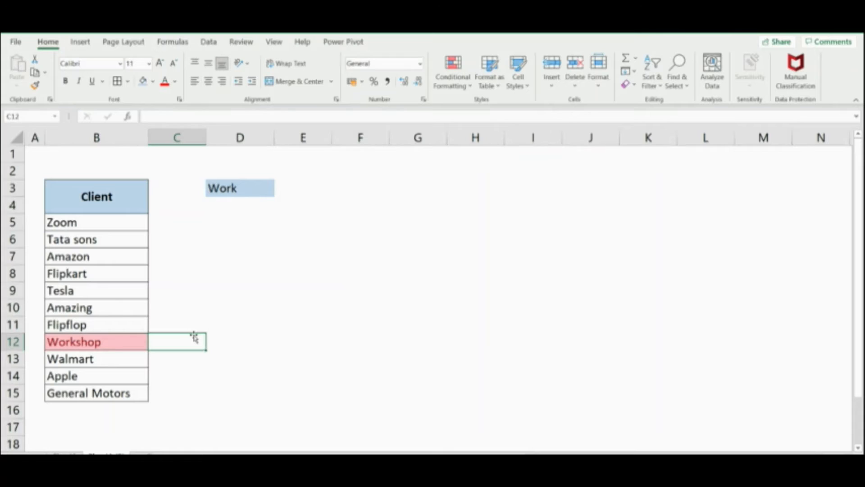
Step: Replace the search text in cell D3 with tata
{"action": "left_click", "coordinate": [113, 235]}
{"action": "left_click", "coordinate": [237, 188]}
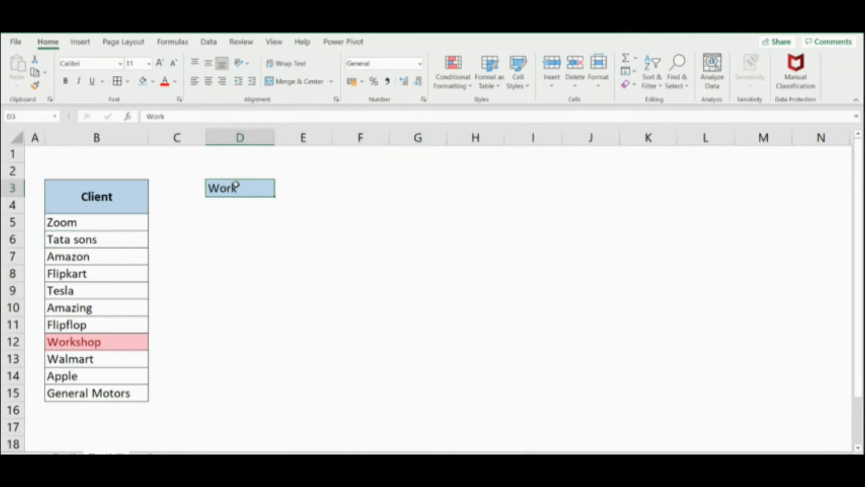
{"action": "type", "text": "tata"}
{"action": "key", "text": "Return"}
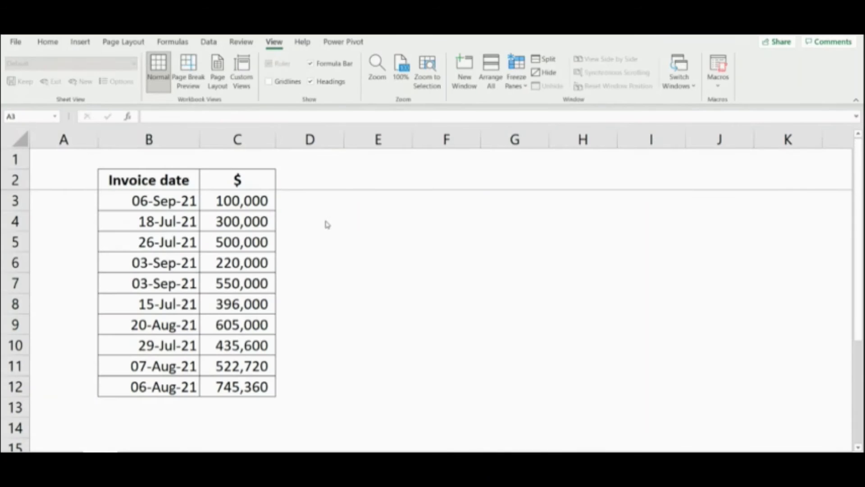
Step: Add a Date Occurring rule for Today to the Invoice date column, with light red fill and dark red text
{"action": "left_click", "coordinate": [174, 257]}
{"action": "left_click", "coordinate": [151, 139]}
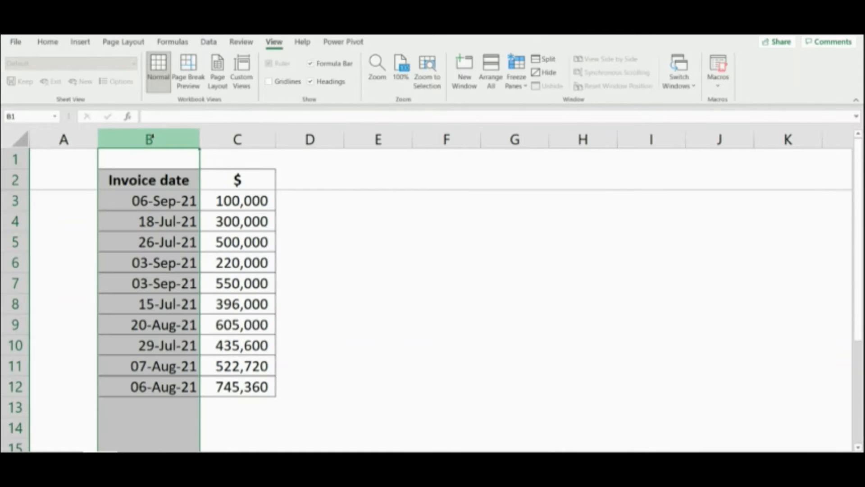
{"action": "left_click", "coordinate": [54, 44]}
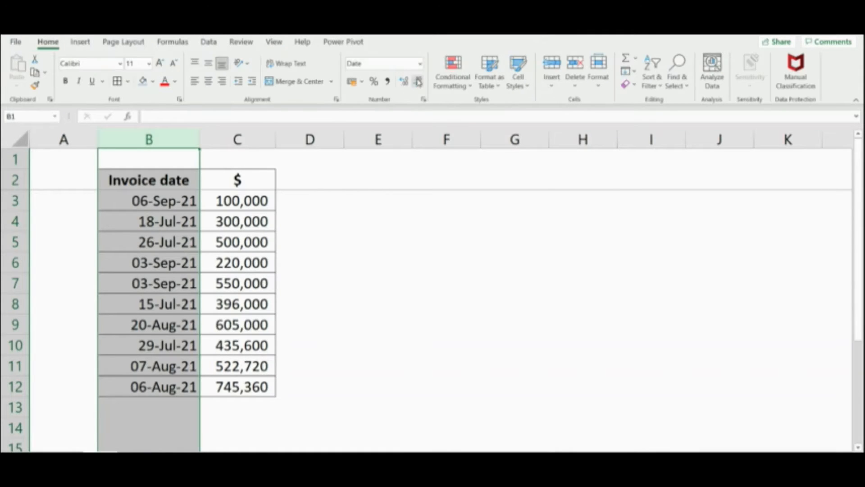
{"action": "left_click", "coordinate": [453, 75]}
{"action": "mouse_move", "coordinate": [496, 108]}
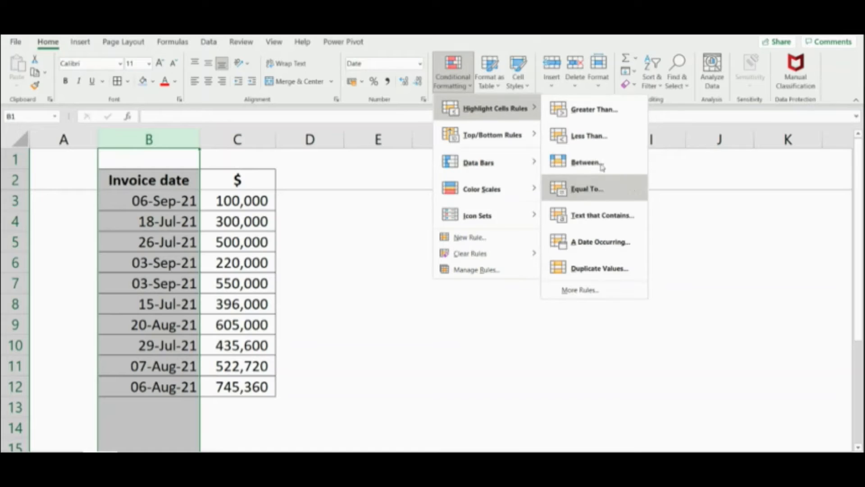
{"action": "left_click", "coordinate": [604, 242]}
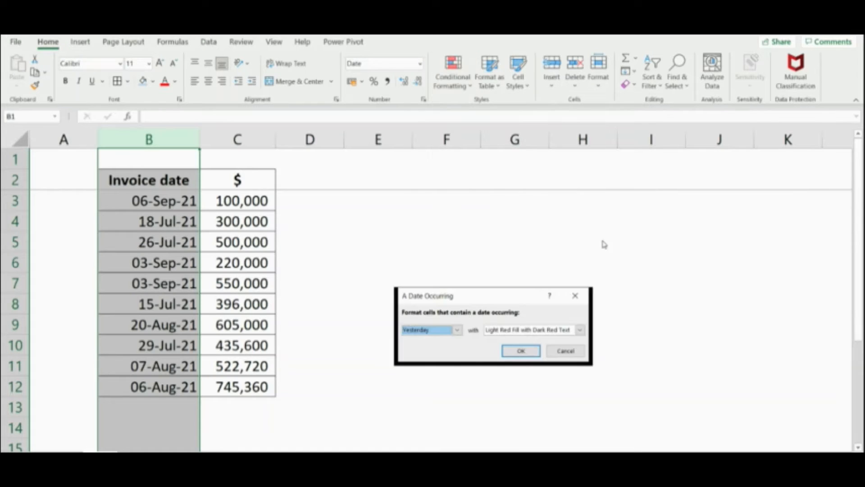
{"action": "left_click", "coordinate": [456, 331]}
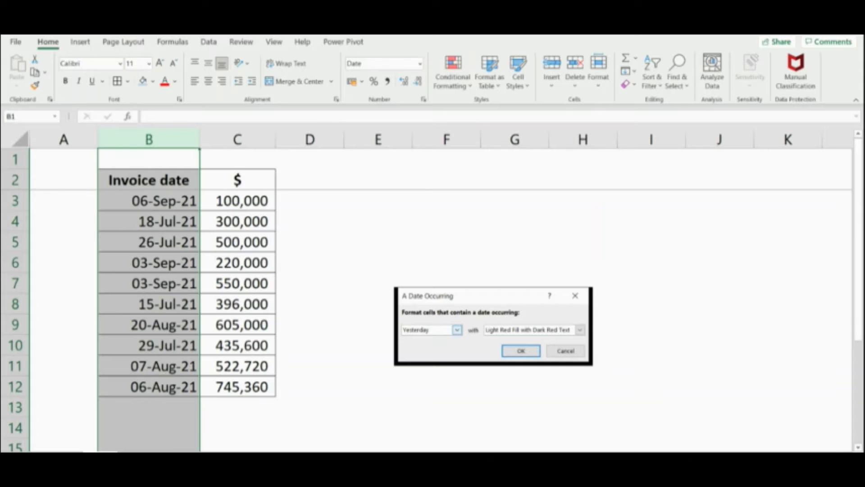
{"action": "left_click", "coordinate": [431, 347]}
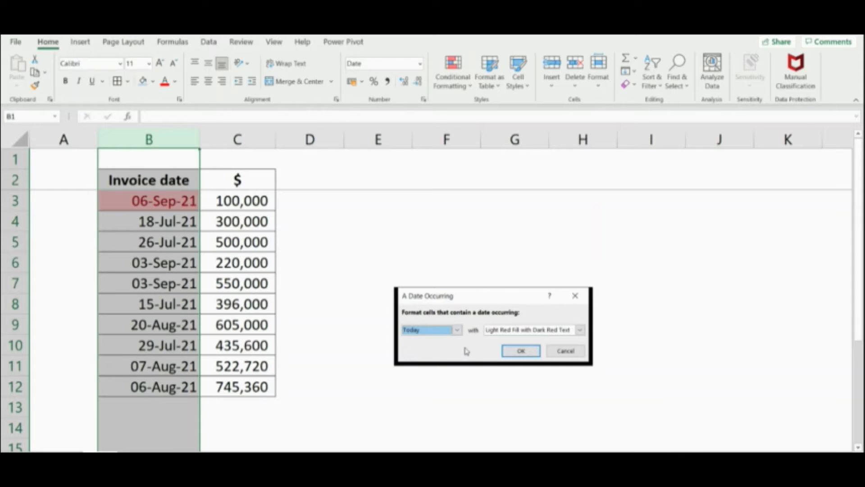
{"action": "left_click", "coordinate": [520, 353]}
{"action": "left_click", "coordinate": [518, 354]}
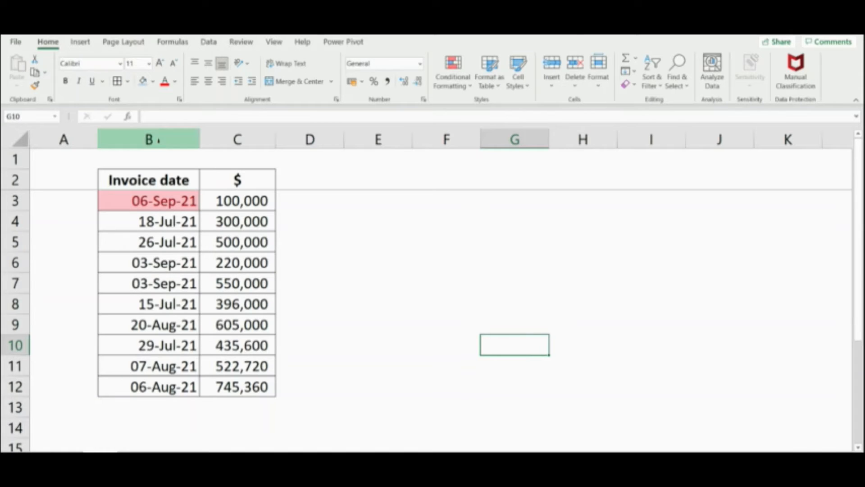
Step: Clear the conditional formatting rules from the Invoice date column
{"action": "left_click", "coordinate": [153, 140]}
{"action": "left_click", "coordinate": [453, 77]}
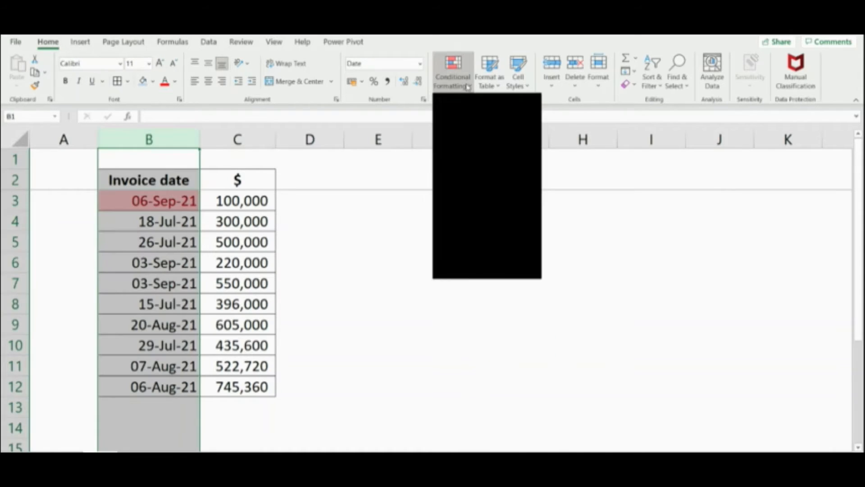
{"action": "mouse_move", "coordinate": [474, 262]}
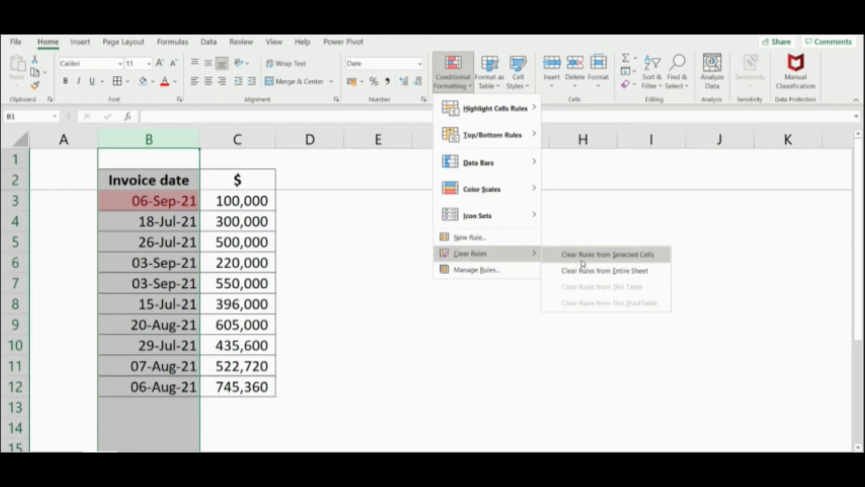
{"action": "left_click", "coordinate": [578, 259]}
Step: Highlight invoice dates in the last 7 days with a Date Occurring rule using light red fill and dark red text
{"action": "left_click", "coordinate": [452, 81]}
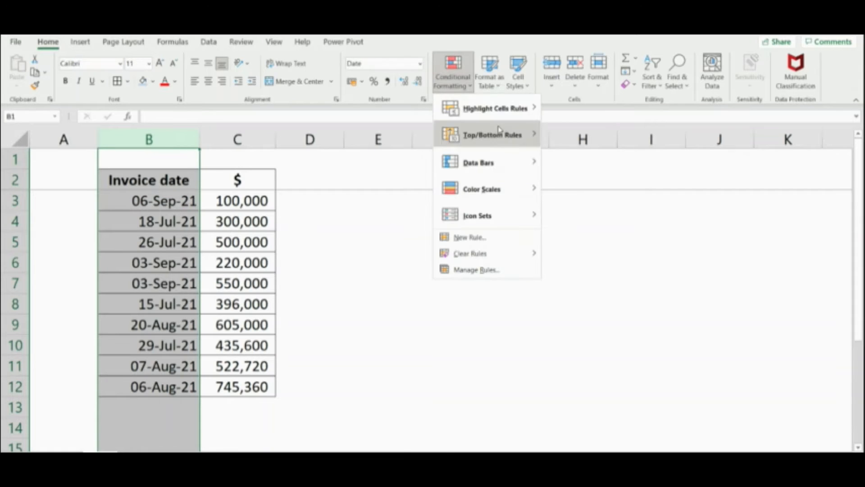
{"action": "mouse_move", "coordinate": [496, 109]}
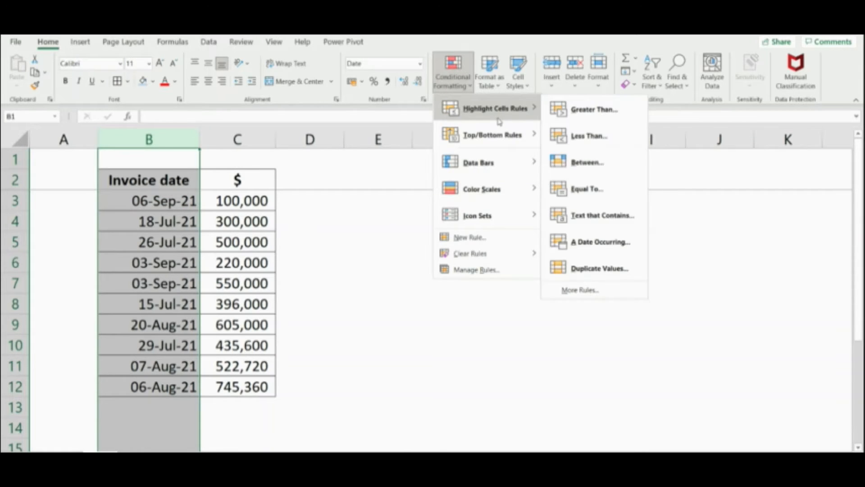
{"action": "left_click", "coordinate": [592, 242]}
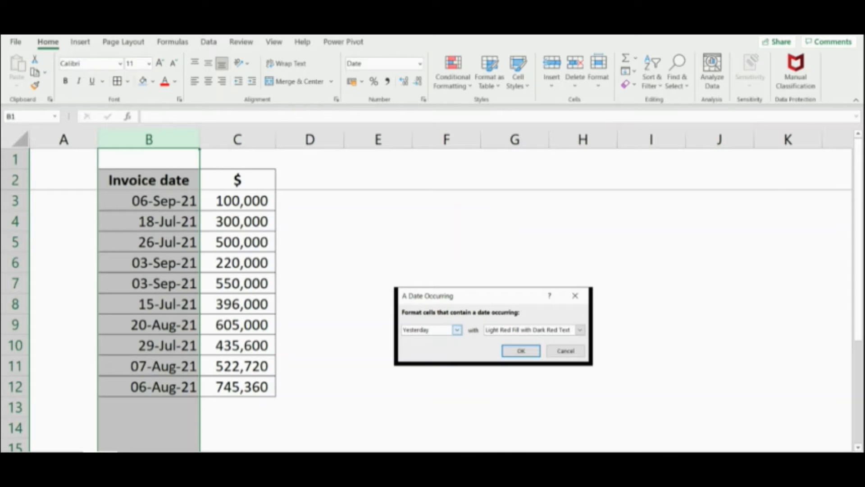
{"action": "left_click", "coordinate": [426, 361]}
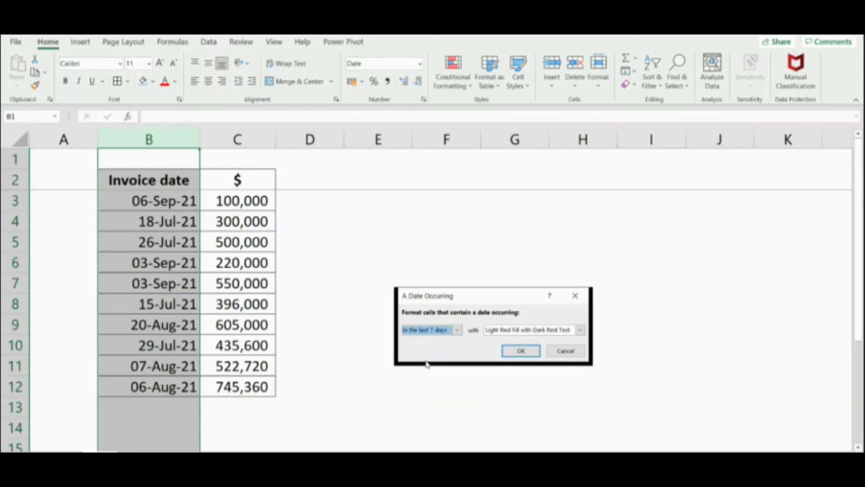
{"action": "left_click", "coordinate": [522, 351]}
{"action": "left_click", "coordinate": [353, 296]}
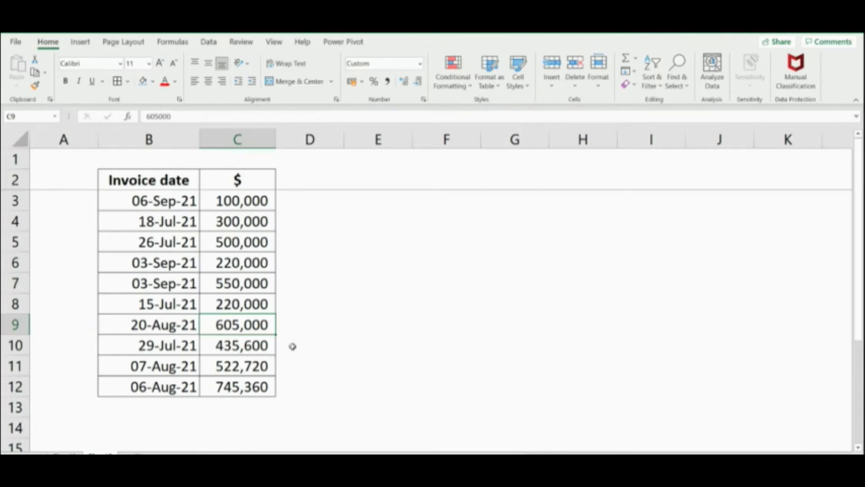
Step: Start a Duplicate Values rule on the $ column and switch it to format unique values
{"action": "left_click", "coordinate": [207, 422]}
{"action": "left_click", "coordinate": [238, 139]}
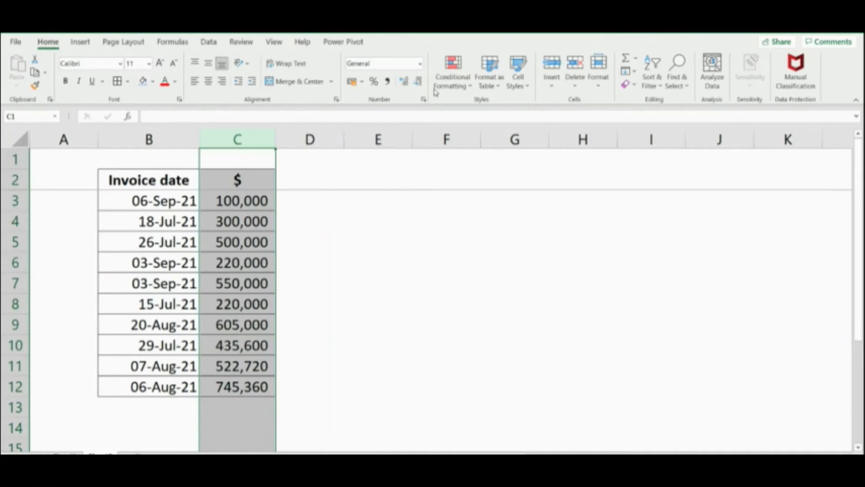
{"action": "left_click", "coordinate": [459, 90]}
{"action": "mouse_move", "coordinate": [517, 113]}
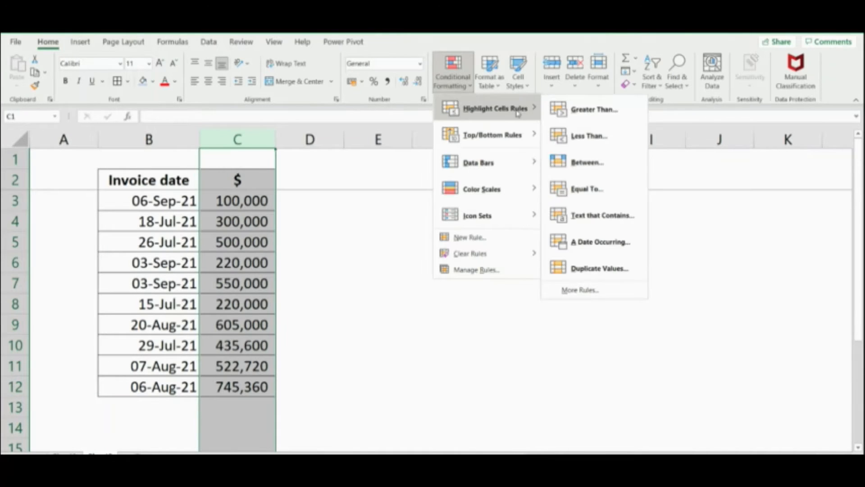
{"action": "left_click", "coordinate": [589, 269]}
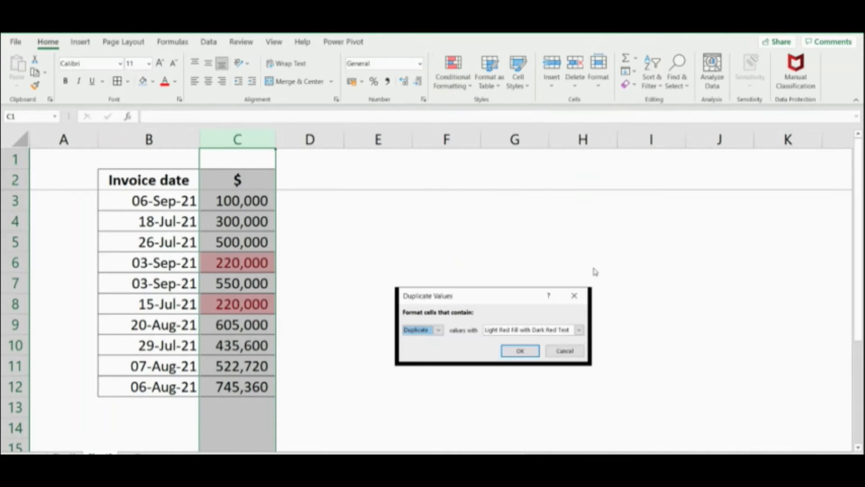
{"action": "left_click", "coordinate": [438, 334]}
{"action": "left_click", "coordinate": [424, 350]}
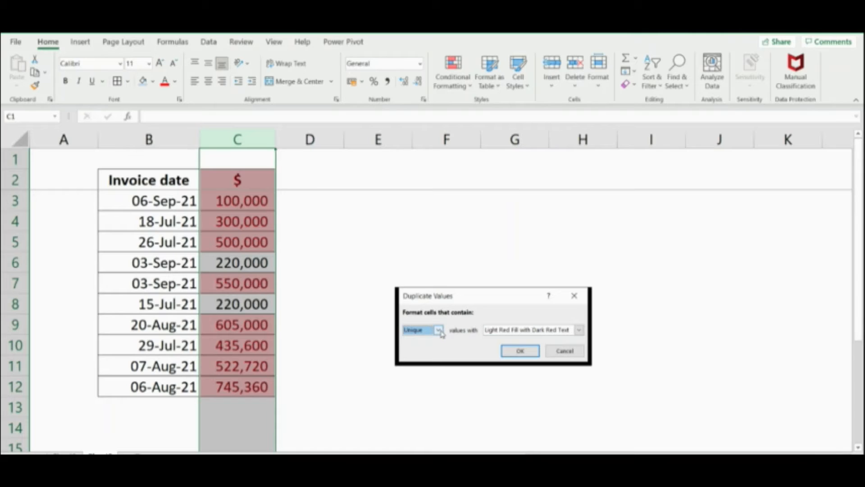
Step: Set the $ column's rule back to Duplicate values and apply it with light red fill and dark red text
{"action": "left_click", "coordinate": [440, 331]}
{"action": "left_click", "coordinate": [431, 341]}
{"action": "left_click", "coordinate": [521, 353]}
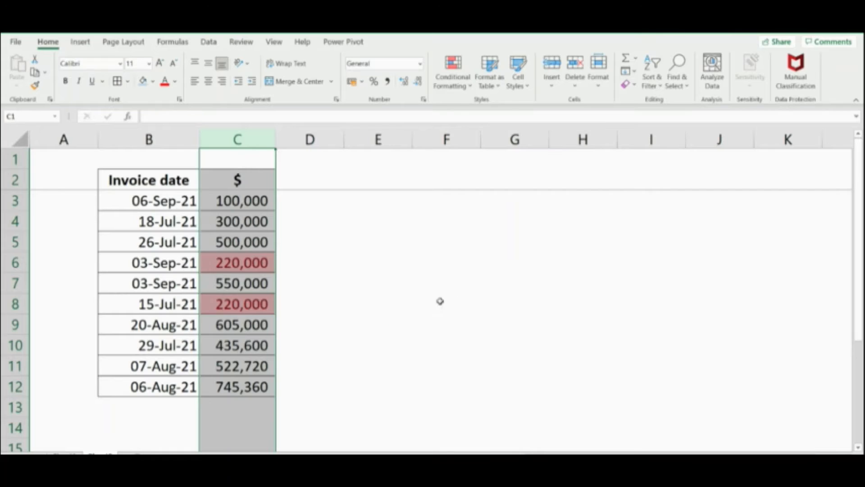
{"action": "left_click", "coordinate": [398, 268]}
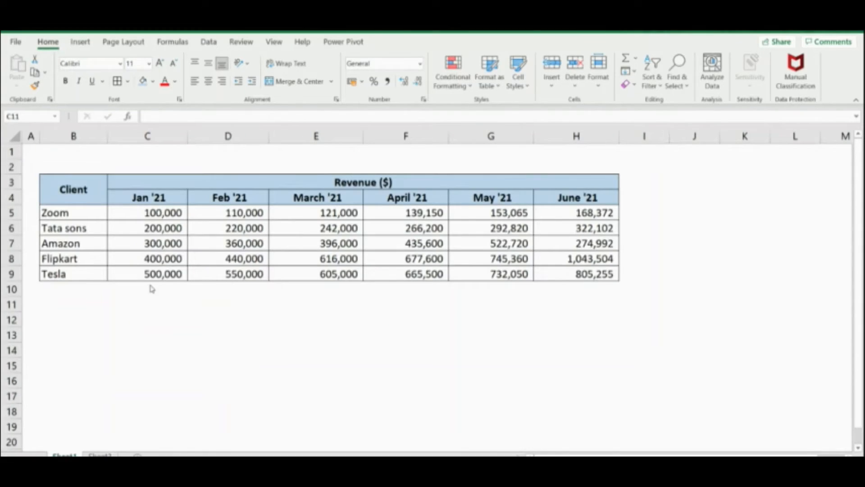
Step: Start a Top 10 Items rule on the revenue figures in C5:H9 and lower the number of ranked cells to 5
{"action": "left_click", "coordinate": [131, 305]}
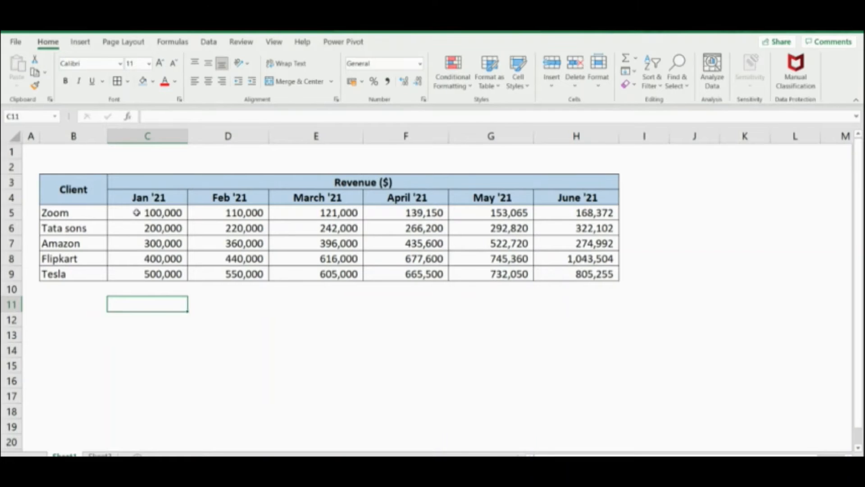
{"action": "left_click_drag", "start_coordinate": [120, 214], "coordinate": [552, 274]}
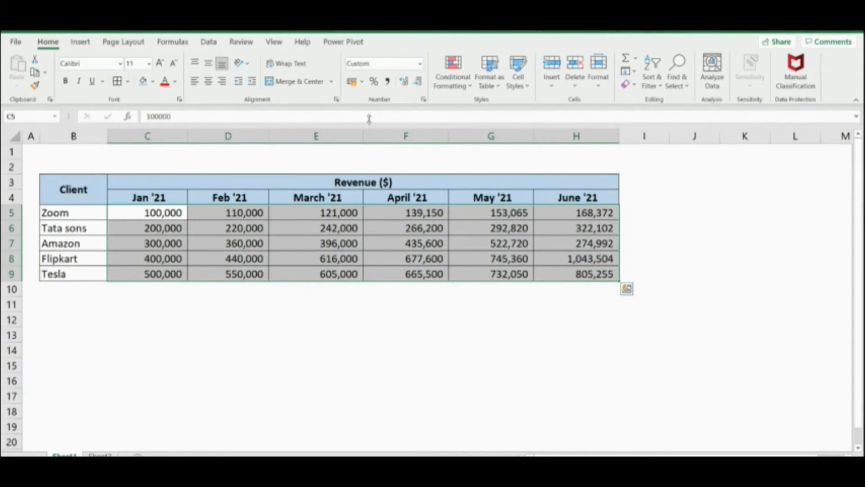
{"action": "left_click", "coordinate": [452, 80]}
{"action": "mouse_move", "coordinate": [479, 142]}
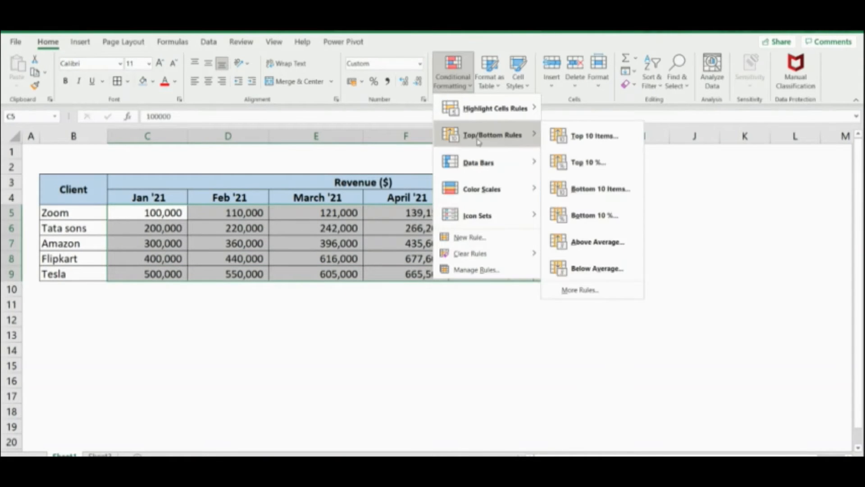
{"action": "left_click", "coordinate": [582, 135]}
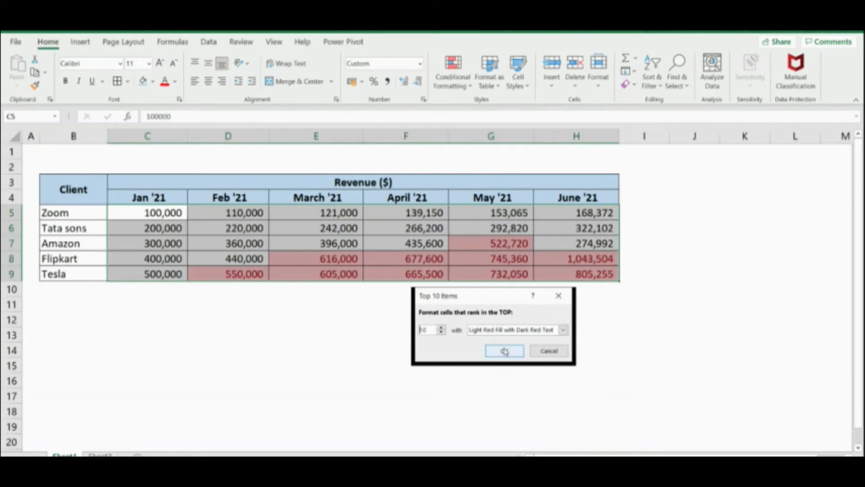
{"action": "left_click", "coordinate": [442, 332]}
{"action": "left_click", "coordinate": [442, 333]}
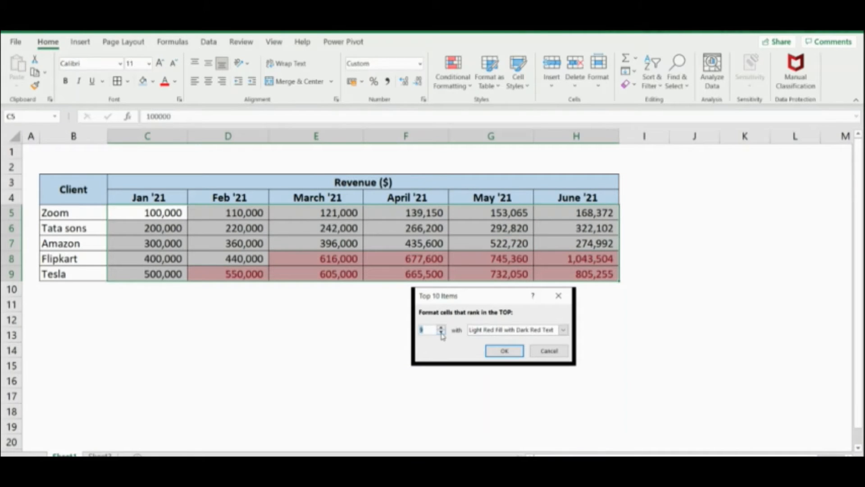
{"action": "left_click", "coordinate": [441, 333]}
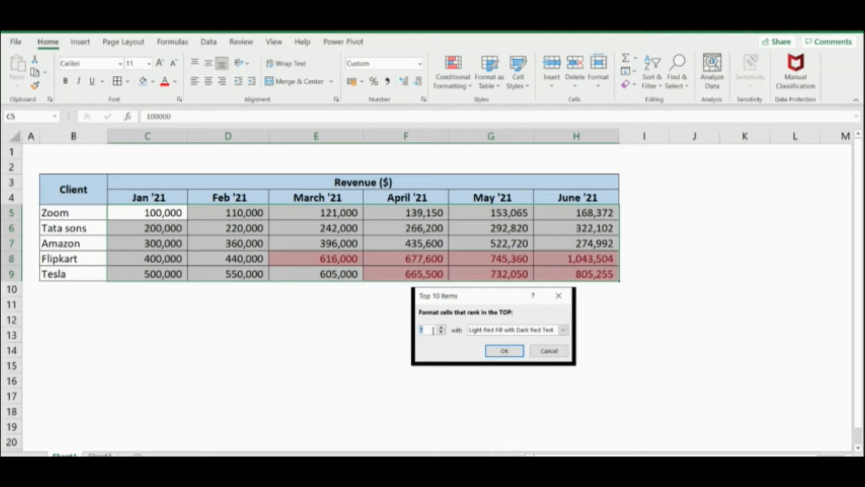
{"action": "left_click", "coordinate": [442, 333]}
{"action": "left_click", "coordinate": [442, 334]}
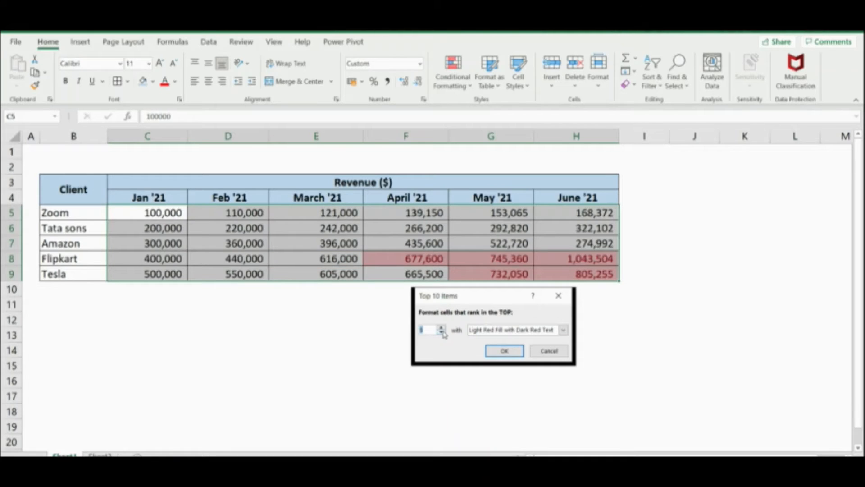
Step: Raise the top rank count back to 10, apply the rule with Light Red Fill with Dark Red Text, and undo it
{"action": "left_click", "coordinate": [441, 328]}
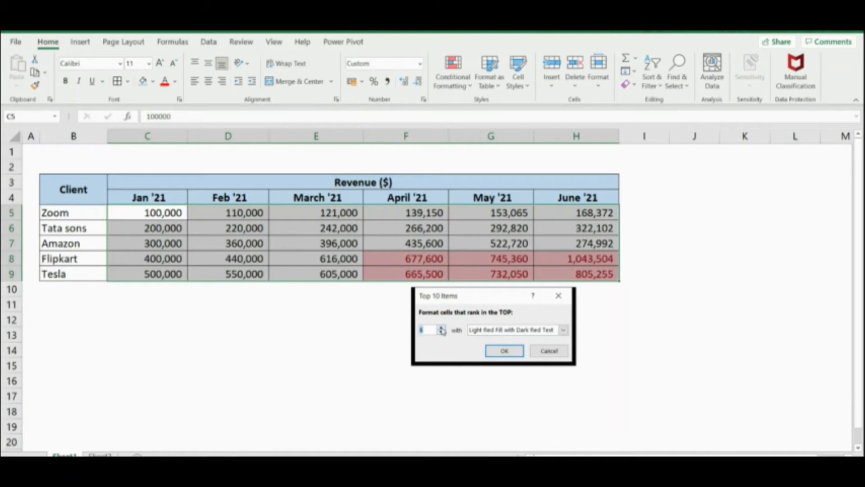
{"action": "left_click", "coordinate": [442, 328]}
{"action": "left_click", "coordinate": [442, 328]}
{"action": "left_click", "coordinate": [442, 328]}
{"action": "left_click", "coordinate": [441, 328]}
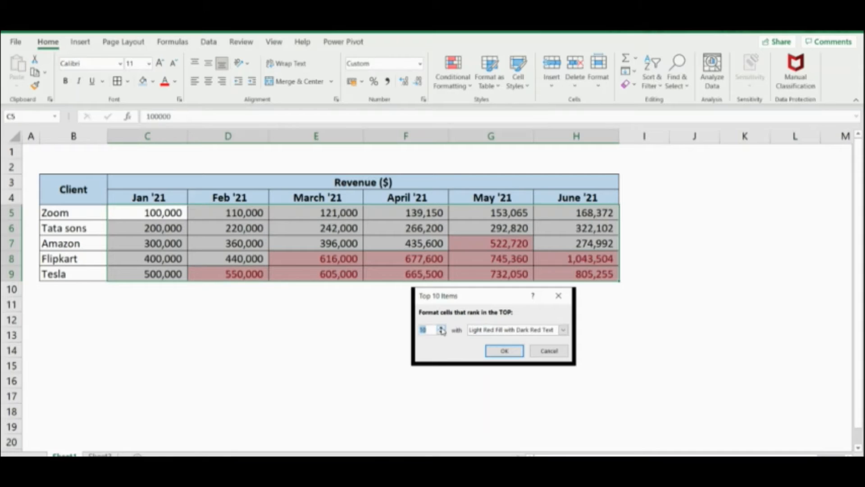
{"action": "left_click", "coordinate": [562, 332]}
{"action": "left_click", "coordinate": [504, 350]}
{"action": "left_click", "coordinate": [390, 319]}
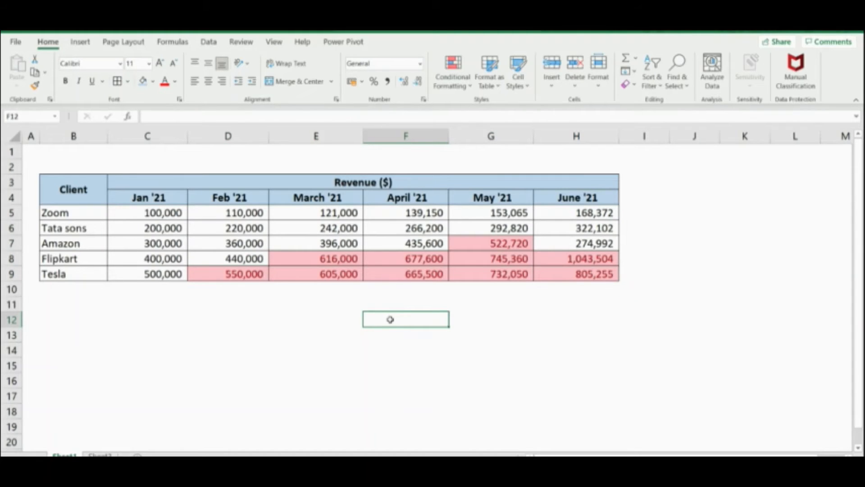
{"action": "key", "text": "ctrl+z"}
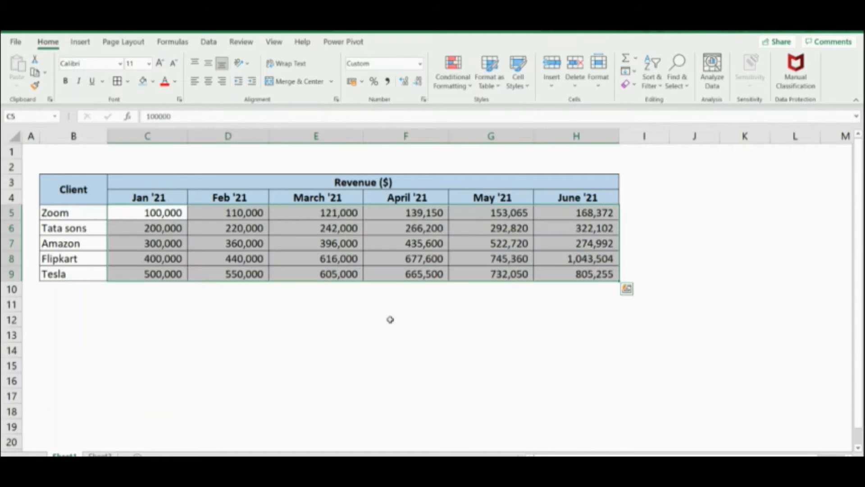
Step: Start a Bottom 10 Items rule on the revenue figures and lower the number of ranked cells to 6
{"action": "left_click", "coordinate": [470, 83]}
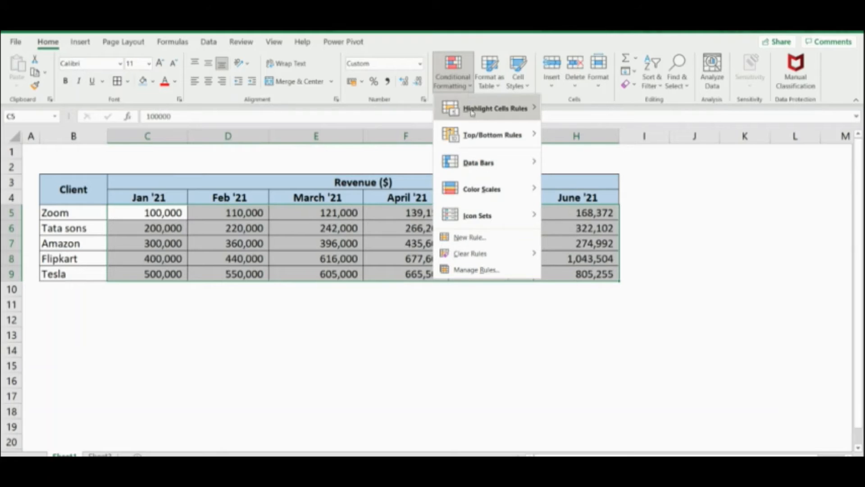
{"action": "mouse_move", "coordinate": [484, 137]}
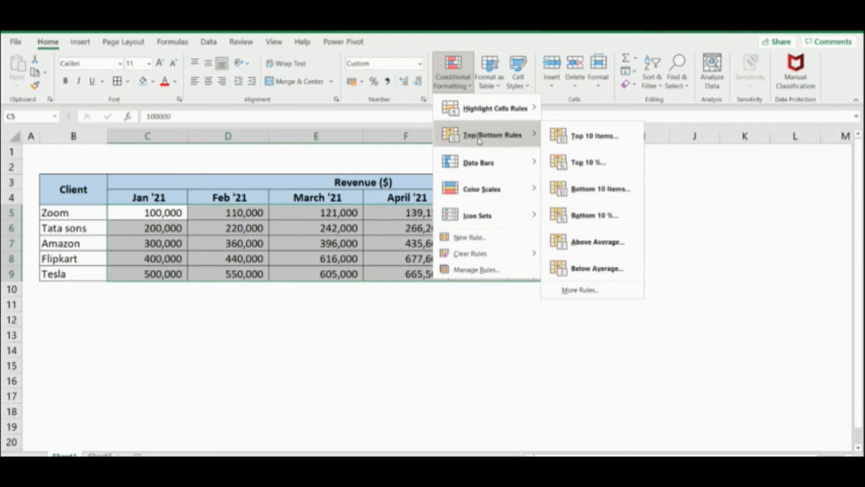
{"action": "left_click", "coordinate": [594, 189]}
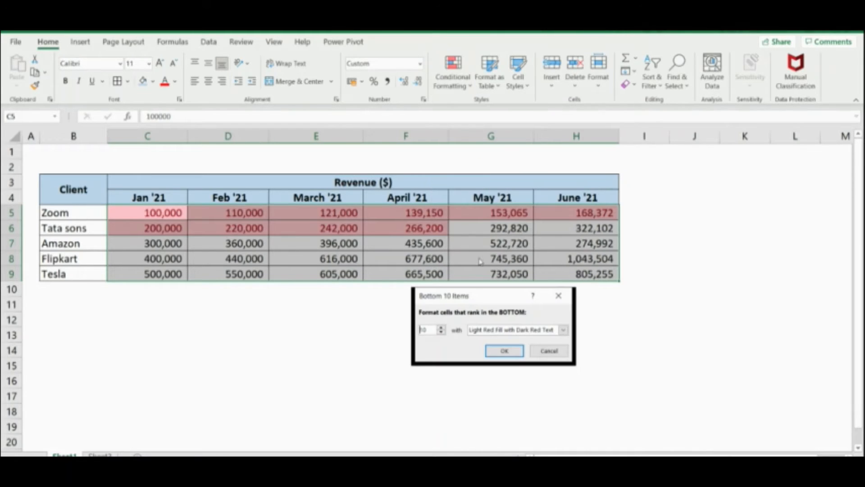
{"action": "left_click", "coordinate": [441, 334]}
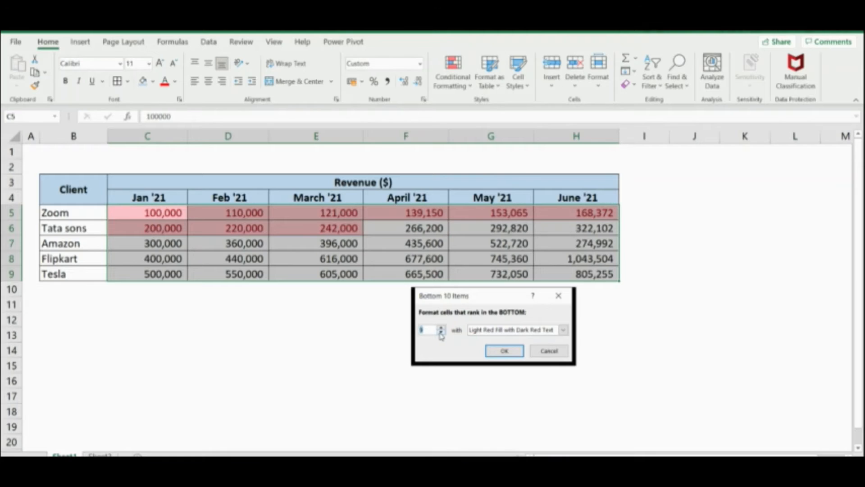
{"action": "left_click", "coordinate": [441, 333]}
{"action": "left_click", "coordinate": [441, 334]}
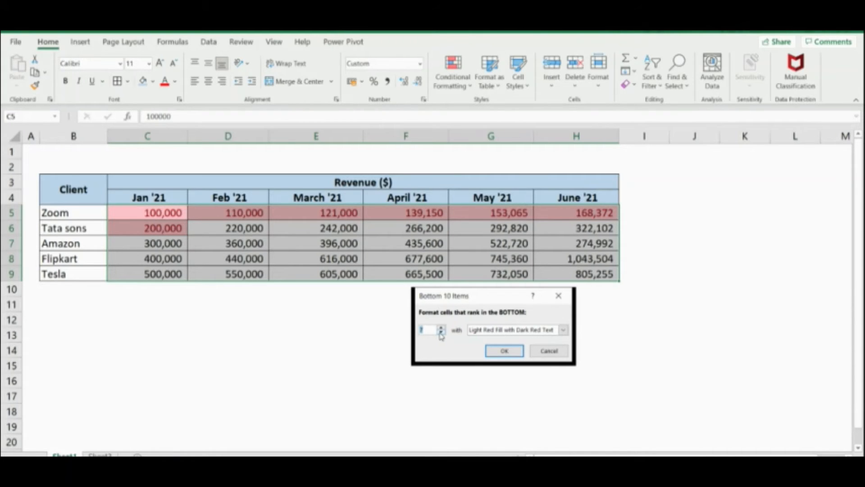
{"action": "left_click", "coordinate": [441, 333]}
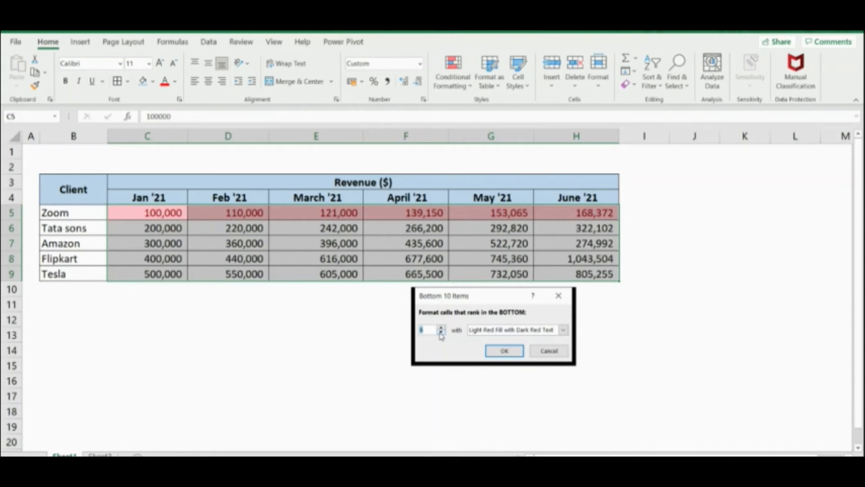
Step: Raise the bottom rank count back to 10, apply the rule with Light Red Fill with Dark Red Text, and undo it
{"action": "left_click", "coordinate": [442, 328]}
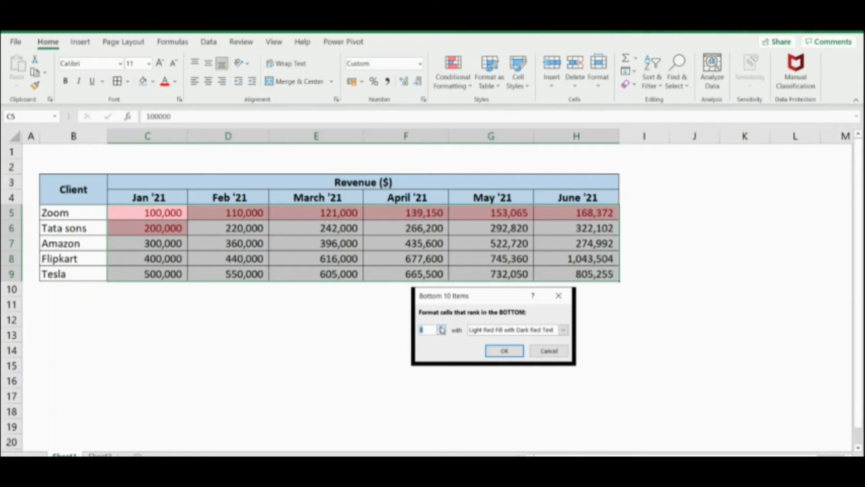
{"action": "left_click", "coordinate": [442, 327]}
{"action": "left_click", "coordinate": [442, 327]}
{"action": "left_click", "coordinate": [442, 329]}
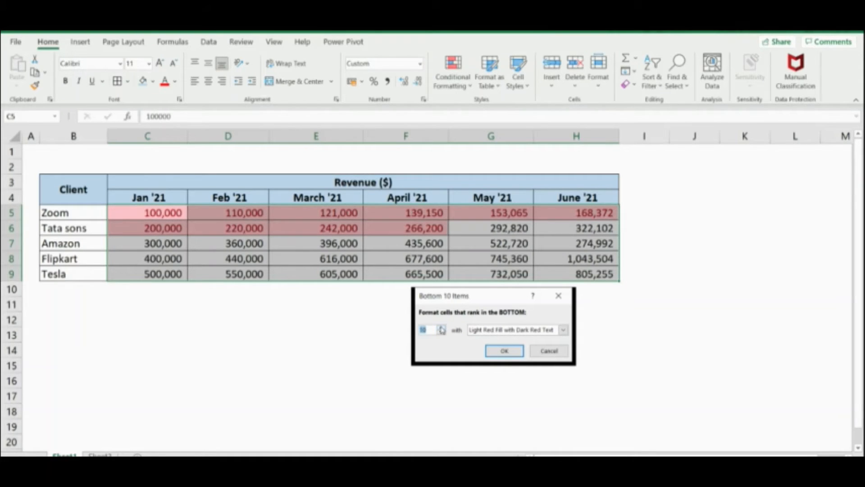
{"action": "left_click", "coordinate": [505, 351]}
{"action": "left_click", "coordinate": [418, 310]}
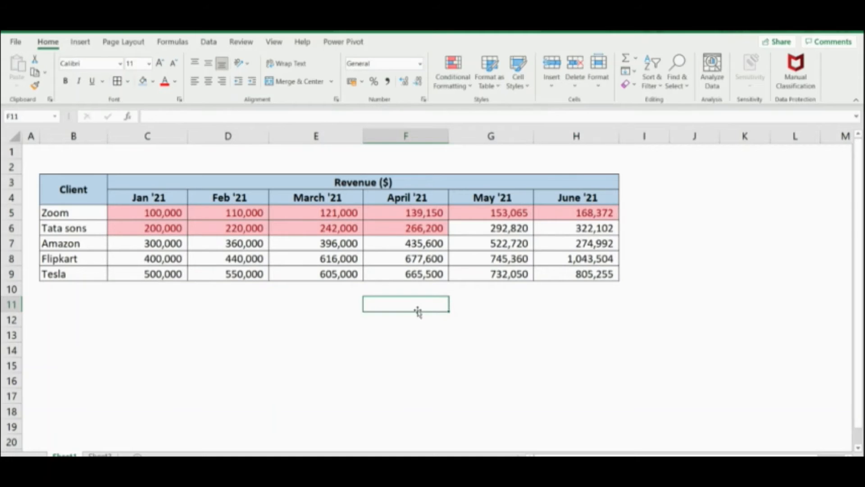
{"action": "key", "text": "ctrl+z"}
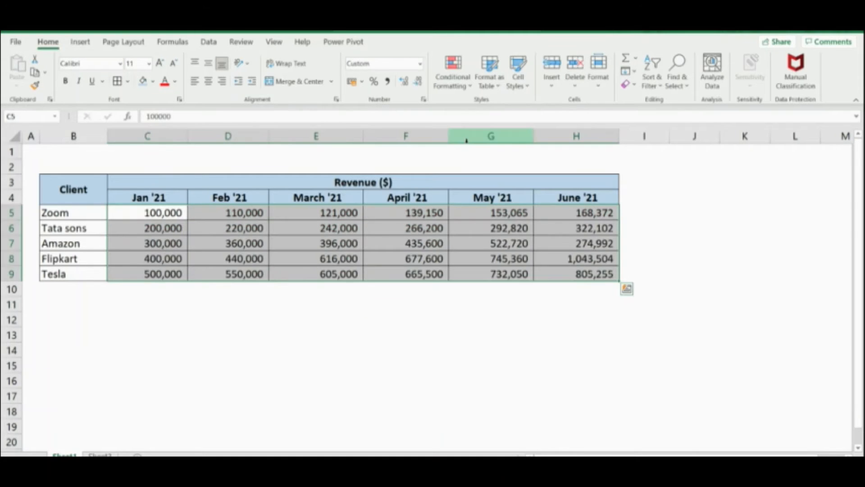
Step: Apply an Above Average rule to the revenue figures with Light Red Fill with Dark Red Text, and undo it
{"action": "left_click", "coordinate": [455, 90]}
{"action": "mouse_move", "coordinate": [485, 143]}
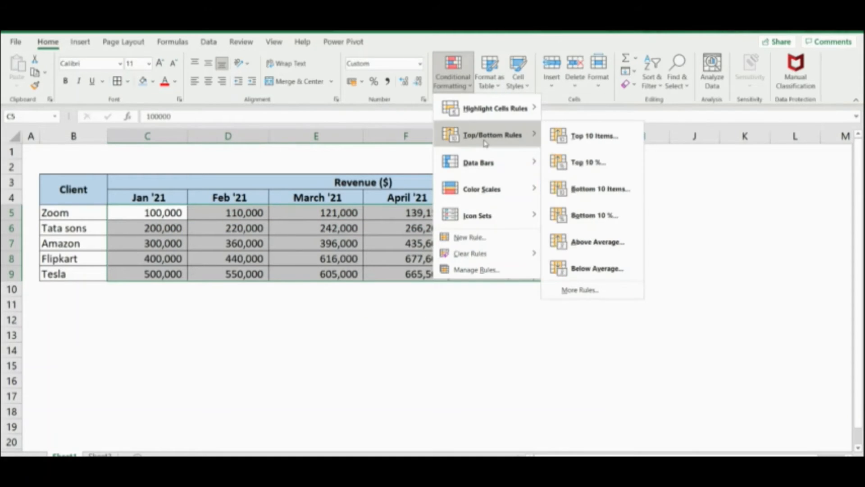
{"action": "left_click", "coordinate": [598, 244]}
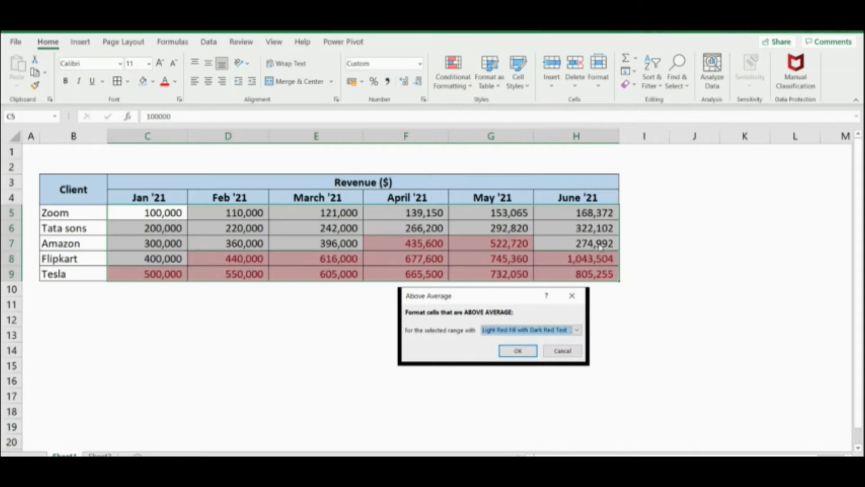
{"action": "left_click", "coordinate": [519, 351]}
{"action": "left_click", "coordinate": [470, 331]}
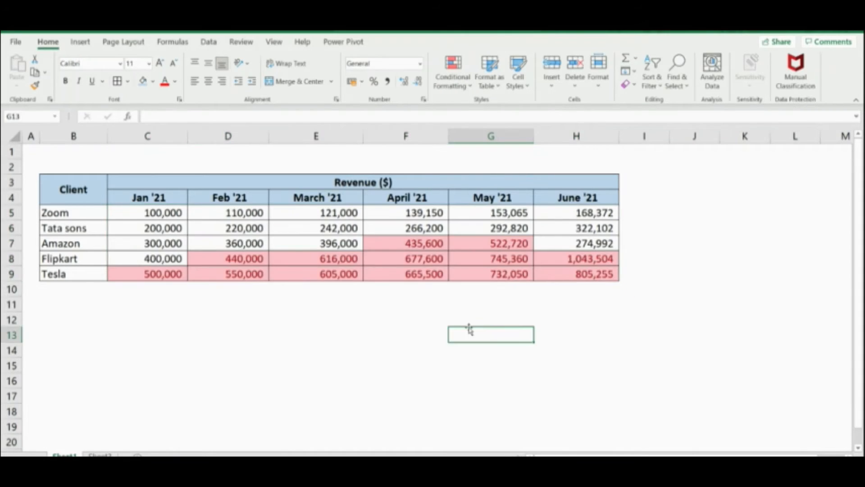
{"action": "key", "text": "ctrl+z"}
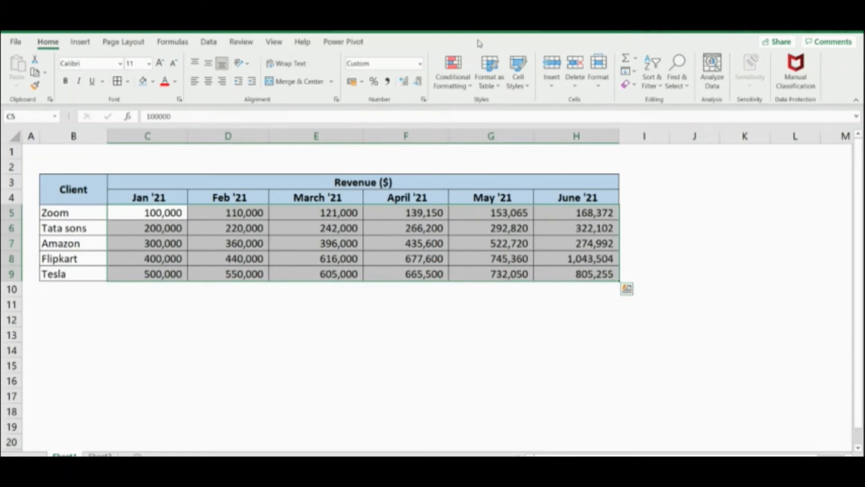
Step: Highlight the below-average revenue figures in C5:H9 using a Below Average rule with Light Red Fill with Dark Red Text
{"action": "left_click", "coordinate": [453, 75]}
{"action": "mouse_move", "coordinate": [481, 139]}
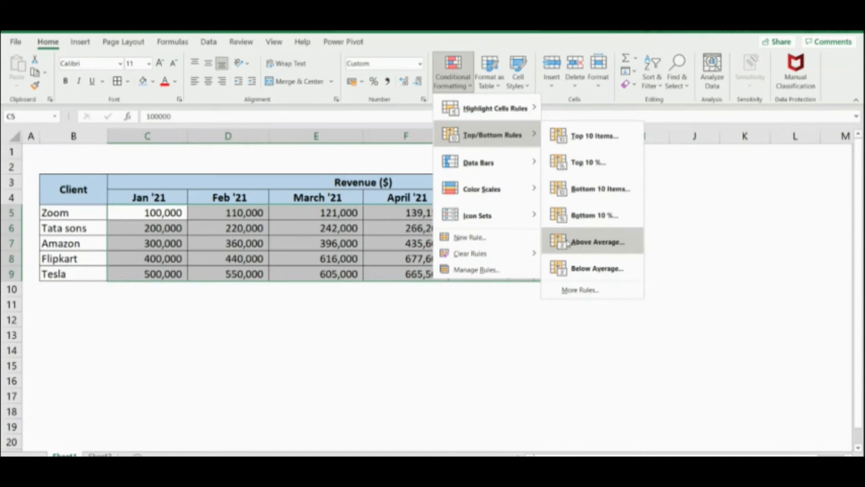
{"action": "left_click", "coordinate": [577, 267]}
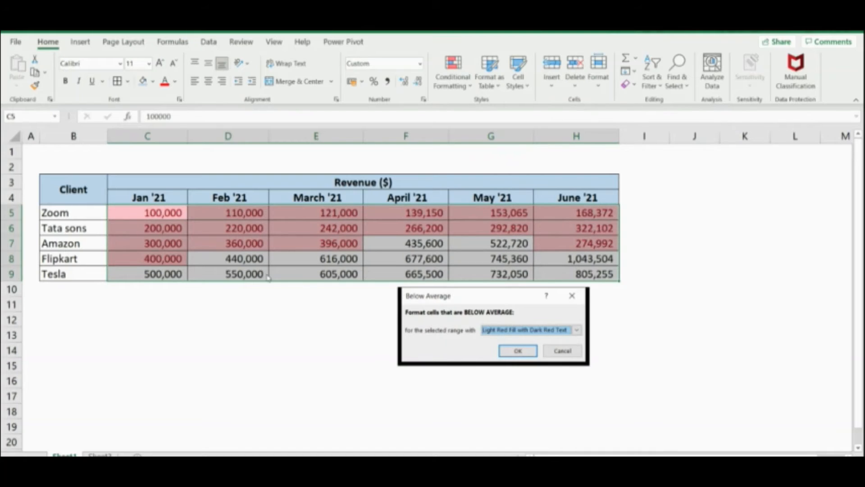
{"action": "left_click", "coordinate": [509, 352]}
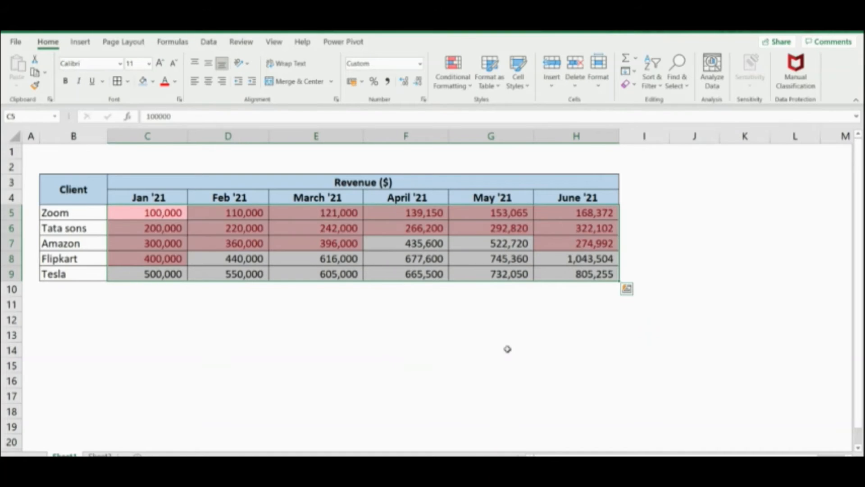
{"action": "left_click", "coordinate": [508, 350]}
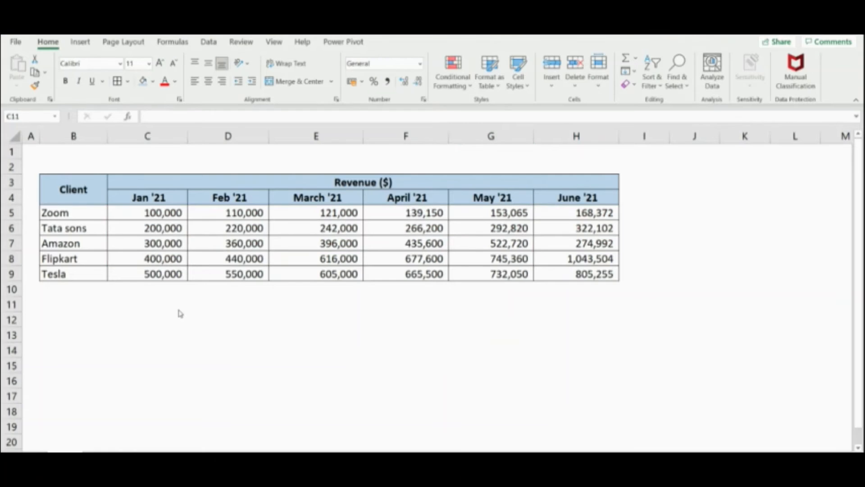
Step: Apply blue gradient-fill data bars to the revenue figures in C5:H9, and undo them
{"action": "left_click", "coordinate": [179, 311]}
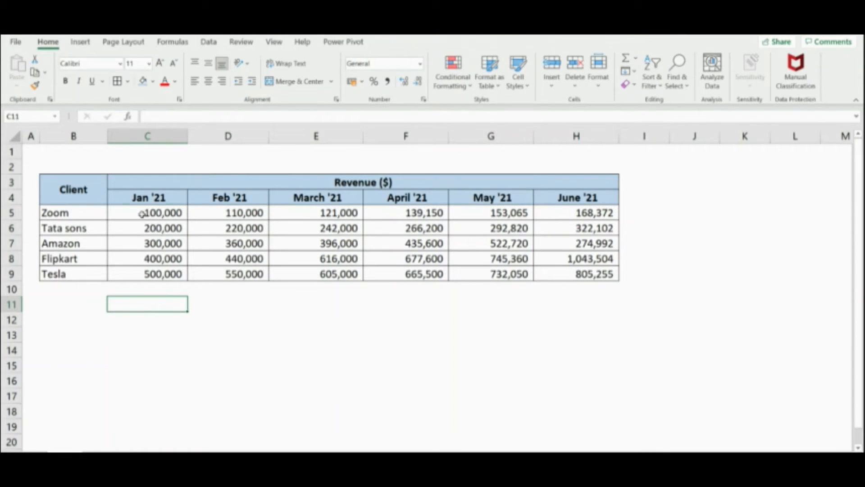
{"action": "left_click_drag", "start_coordinate": [148, 213], "coordinate": [547, 271]}
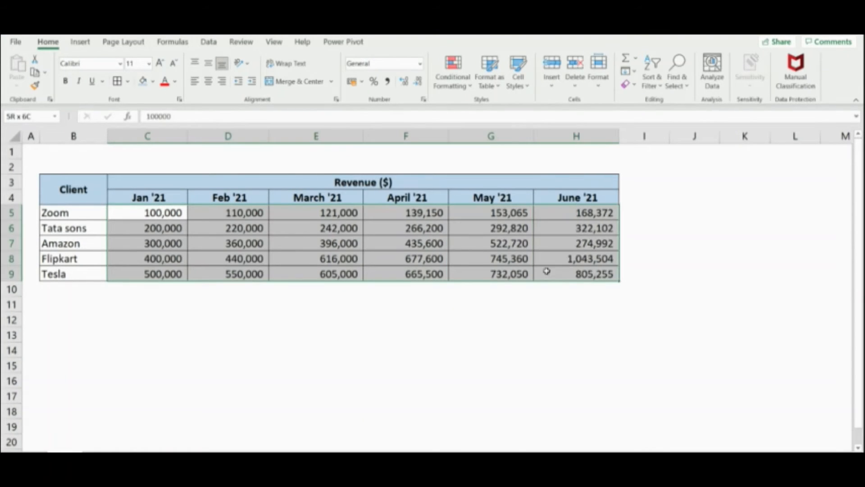
{"action": "left_click", "coordinate": [453, 77]}
{"action": "mouse_move", "coordinate": [481, 163]}
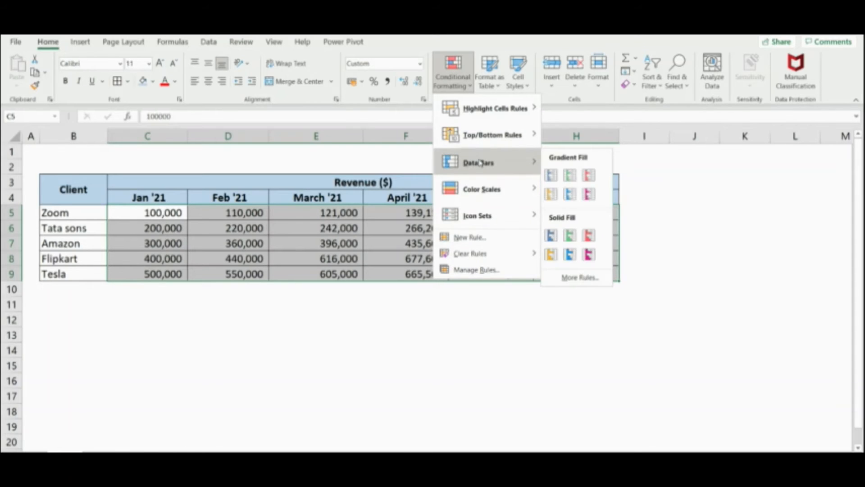
{"action": "left_click", "coordinate": [552, 176]}
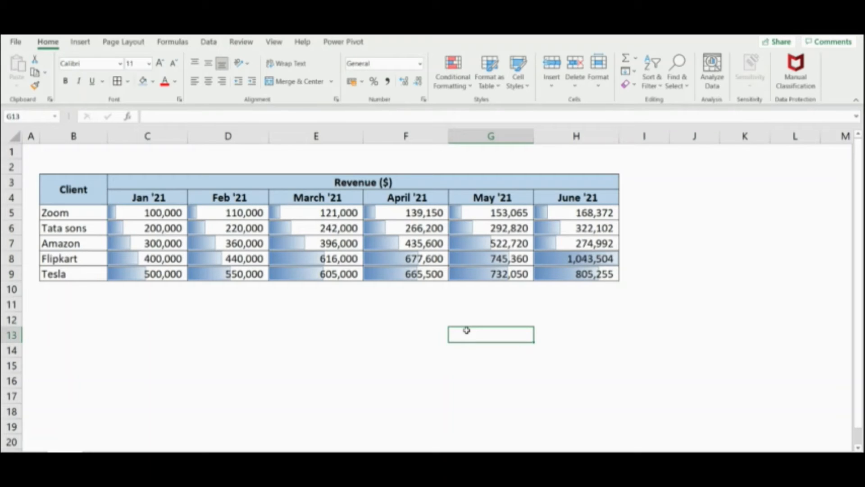
{"action": "key", "text": "ctrl+z"}
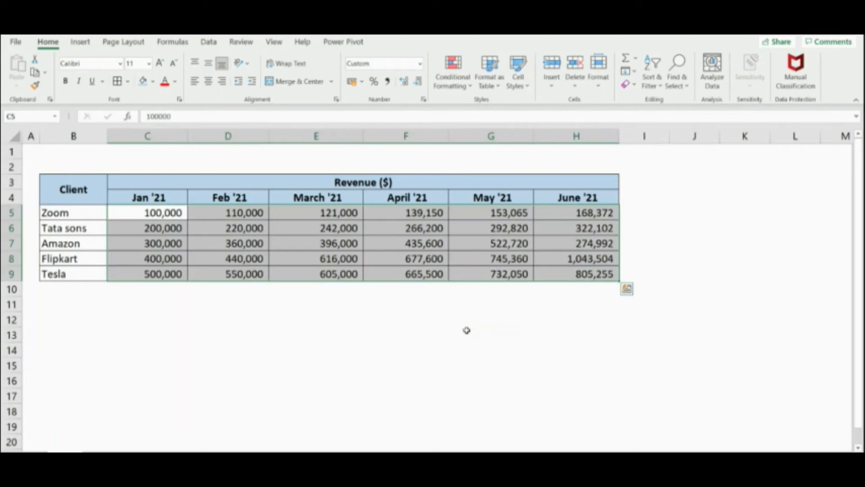
Step: Apply a custom data bar rule with gold gradient fill to the revenue figures in C5:H9
{"action": "left_click", "coordinate": [455, 84]}
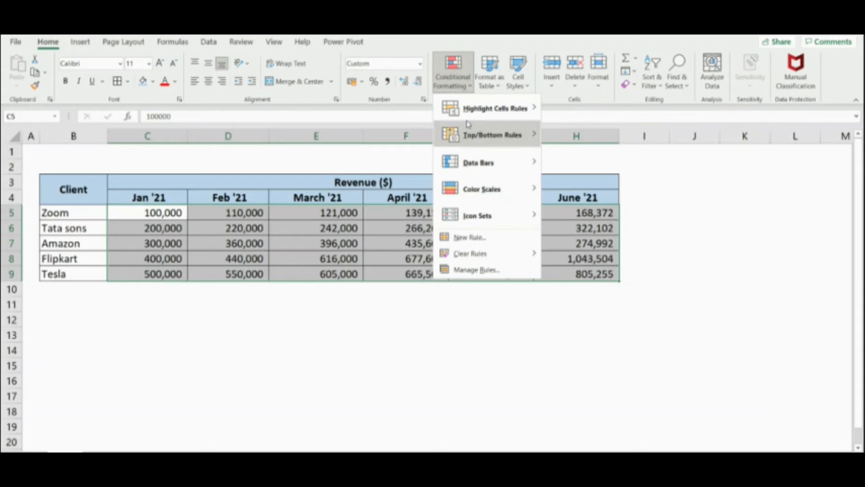
{"action": "mouse_move", "coordinate": [479, 167]}
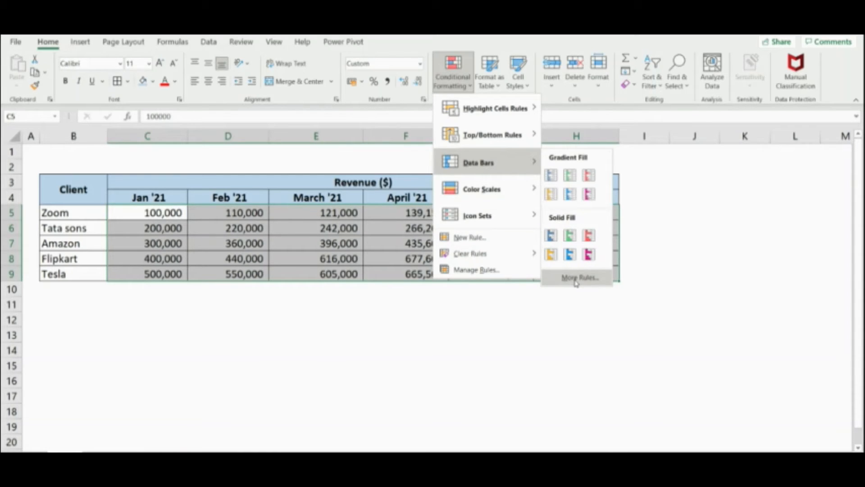
{"action": "left_click", "coordinate": [579, 278]}
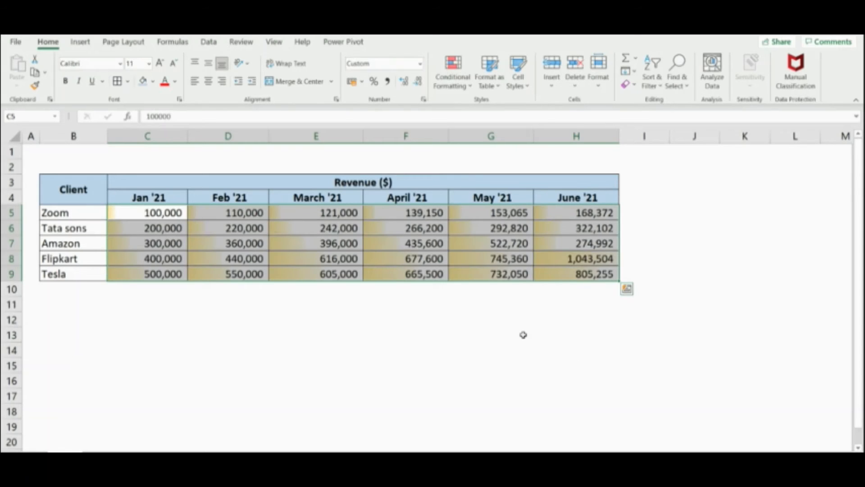
{"action": "left_click", "coordinate": [452, 318]}
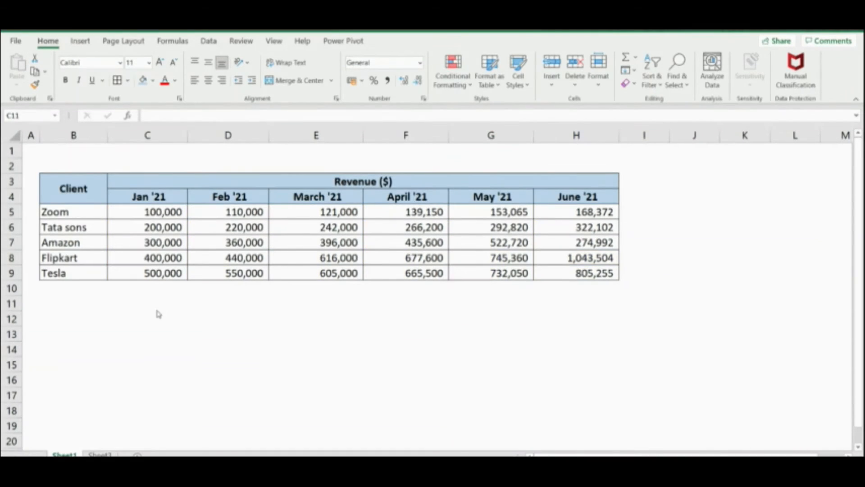
Step: Apply the Green - White color scale to the revenue figures in C5:H9, and undo it
{"action": "left_click", "coordinate": [158, 311]}
{"action": "left_click_drag", "start_coordinate": [157, 219], "coordinate": [582, 273]}
{"action": "left_click", "coordinate": [444, 80]}
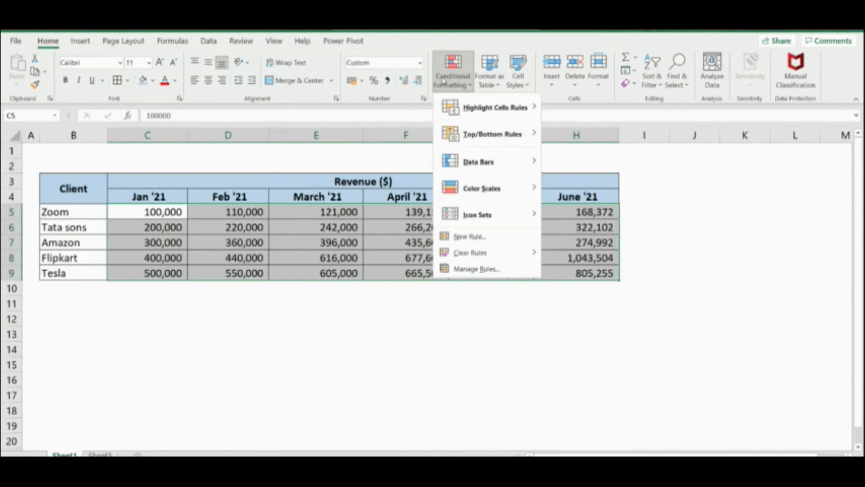
{"action": "mouse_move", "coordinate": [483, 192]}
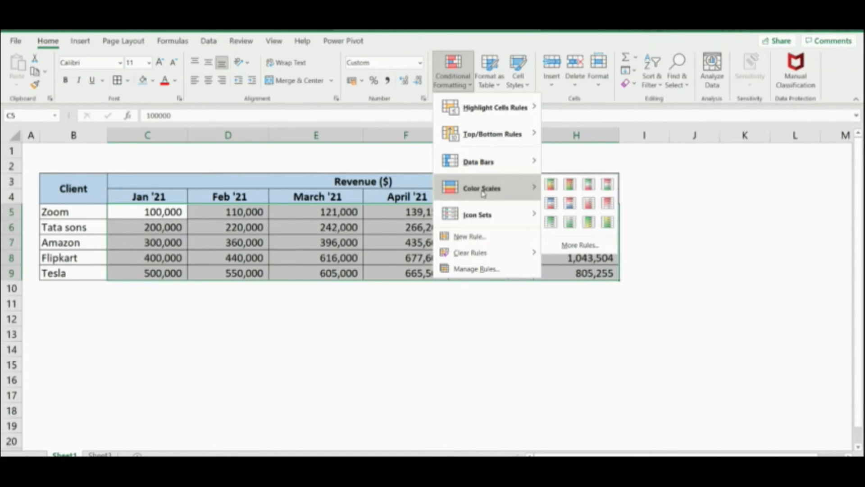
{"action": "left_click", "coordinate": [551, 222]}
{"action": "left_click", "coordinate": [450, 316]}
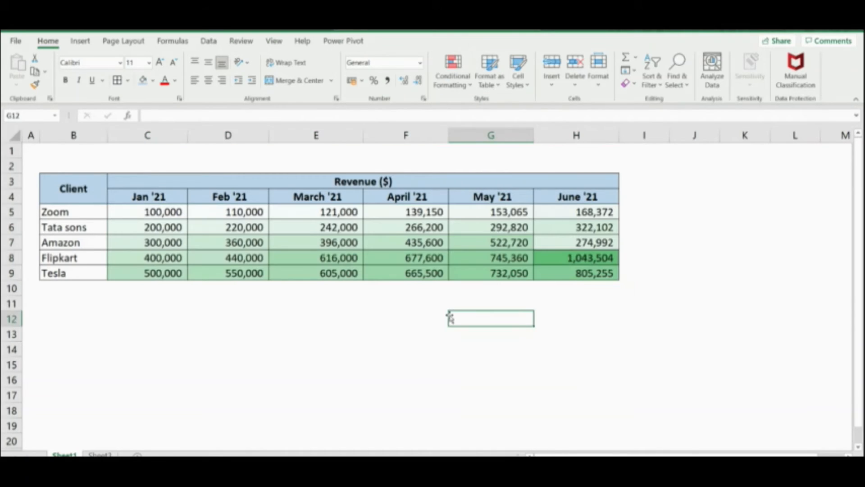
{"action": "key", "text": "ctrl+z"}
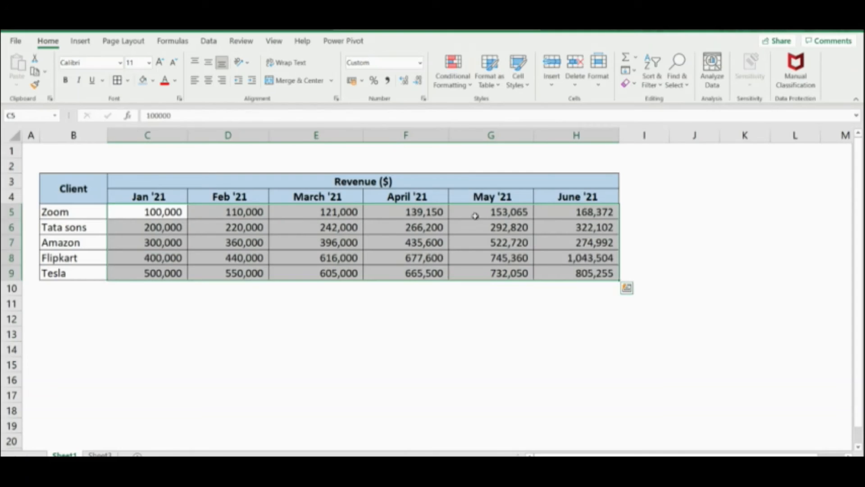
Step: Apply the Red - White color scale to the revenue figures in C5:H9, and undo it
{"action": "left_click", "coordinate": [449, 80]}
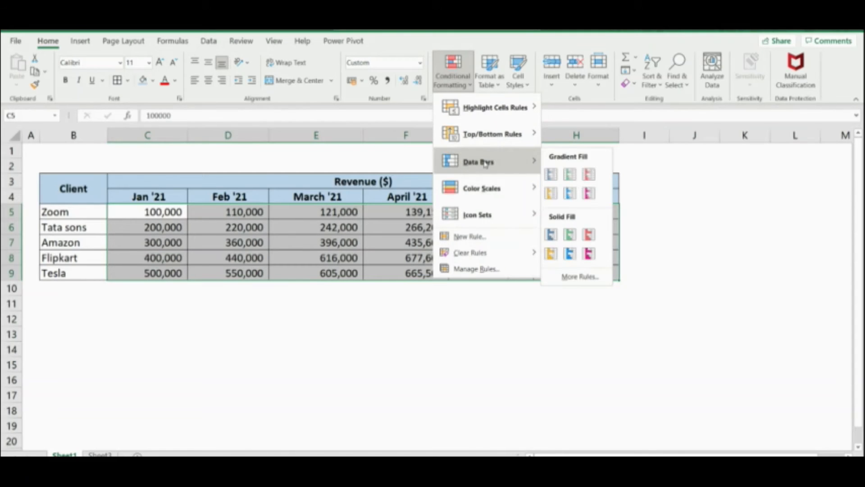
{"action": "mouse_move", "coordinate": [489, 190]}
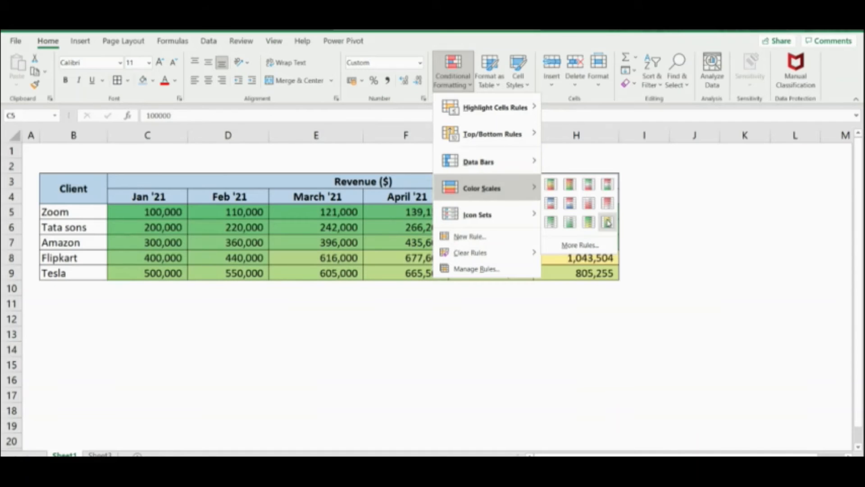
{"action": "left_click", "coordinate": [608, 203]}
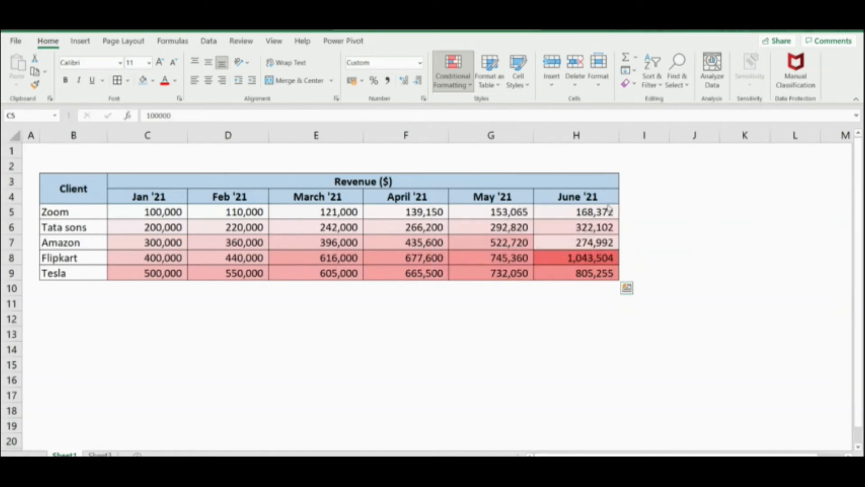
{"action": "left_click", "coordinate": [485, 331]}
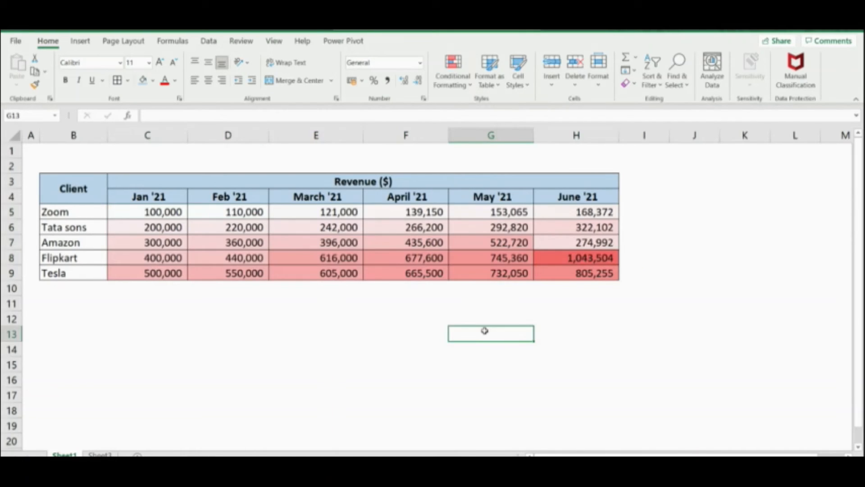
{"action": "key", "text": "ctrl+z"}
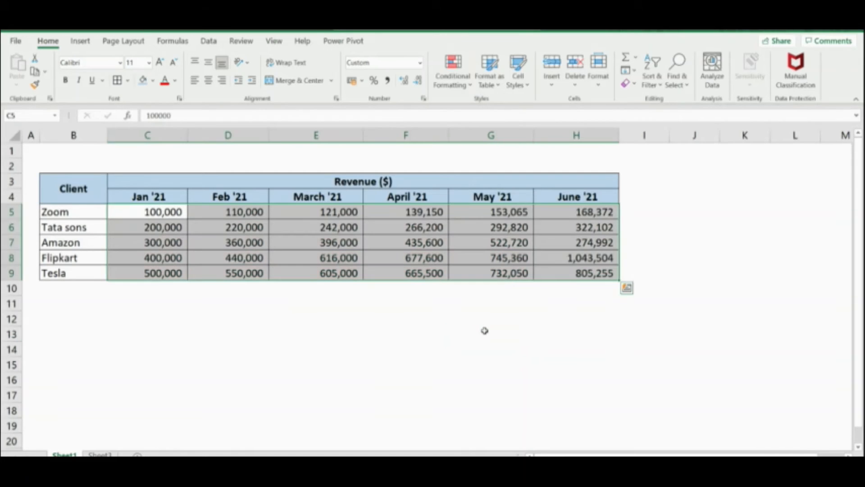
Step: Apply the Red - White - Green color scale to the revenue figures in C5:H9, and undo it
{"action": "left_click", "coordinate": [453, 72]}
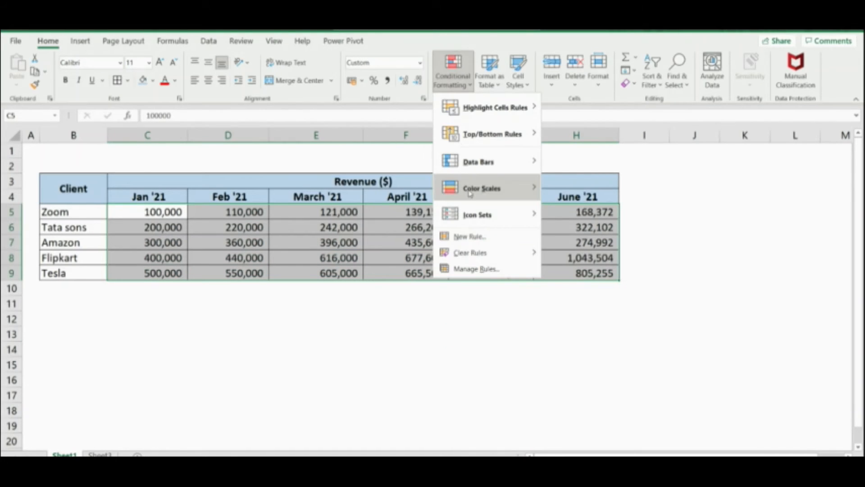
{"action": "mouse_move", "coordinate": [470, 194]}
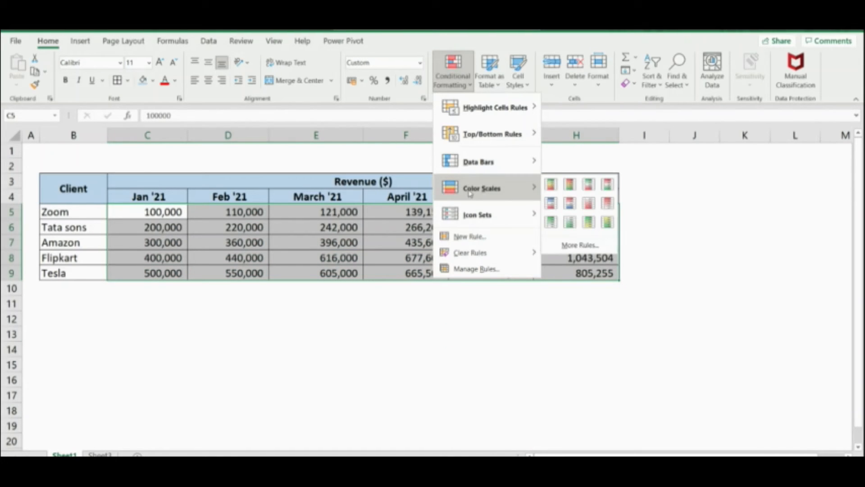
{"action": "left_click", "coordinate": [607, 184]}
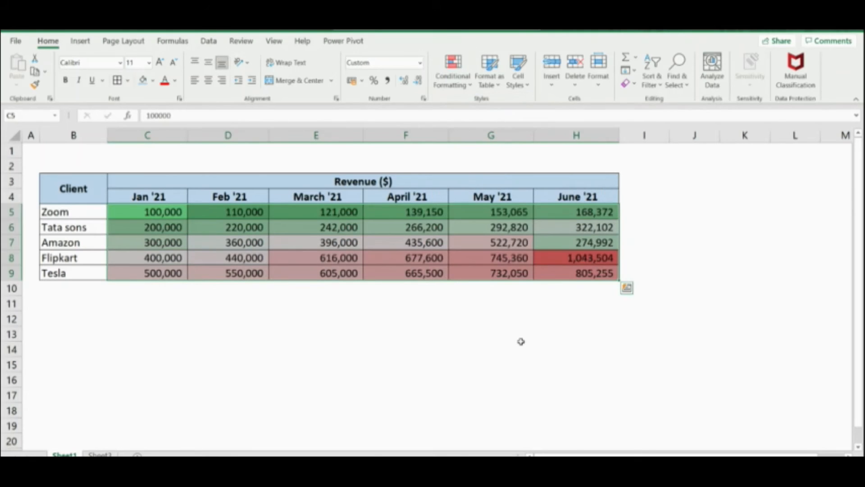
{"action": "left_click", "coordinate": [518, 334]}
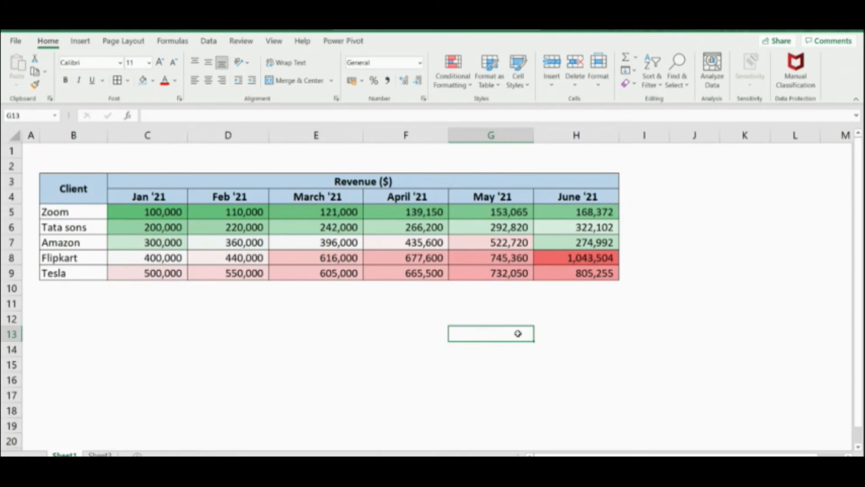
{"action": "key", "text": "ctrl+z"}
{"action": "key", "text": "ctrl+z"}
Step: Examine the custom rule options for color scales on the revenue figures in C5:H9
{"action": "left_click", "coordinate": [453, 81]}
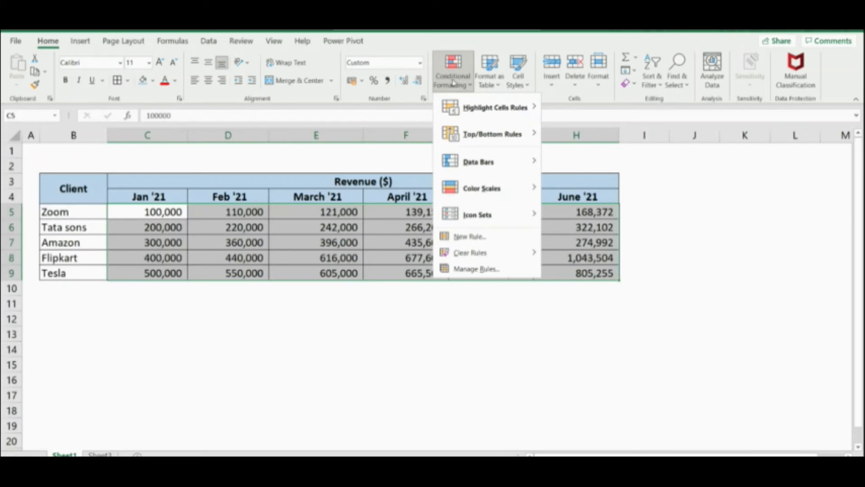
{"action": "mouse_move", "coordinate": [479, 189]}
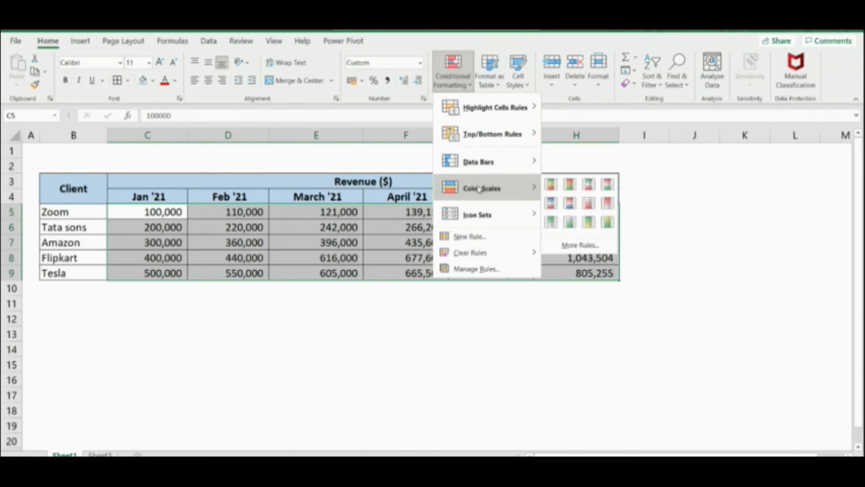
{"action": "left_click", "coordinate": [578, 247]}
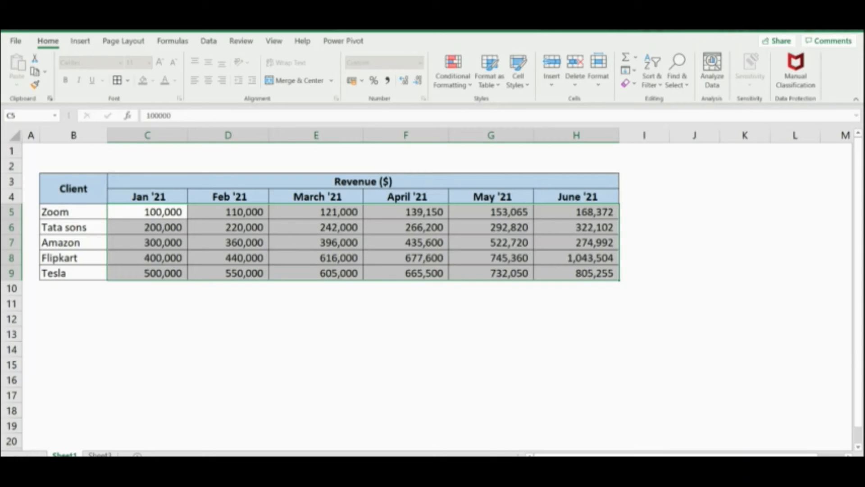
{"action": "left_click", "coordinate": [525, 314]}
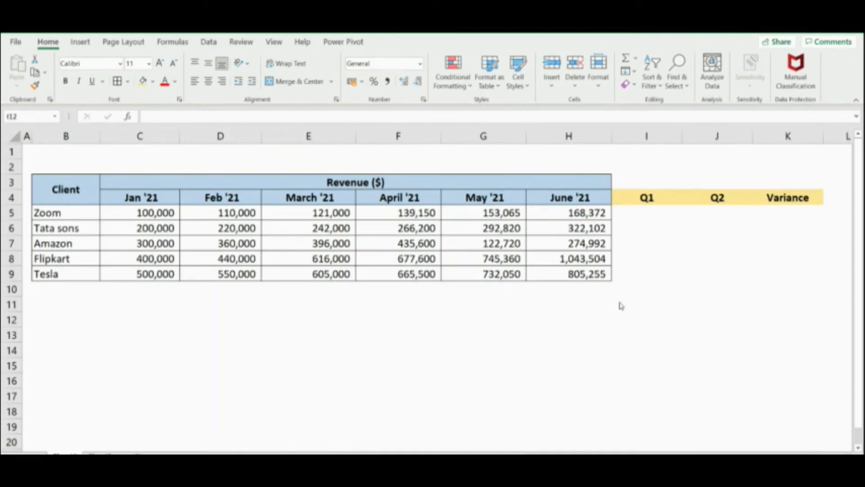
Step: Total Zoom's Q1 revenue in I5 with =SUM(C5:E5) and its Q2 revenue in J5 with =SUM(F5:H5)
{"action": "left_click", "coordinate": [646, 210]}
{"action": "key", "text": "alt+equal"}
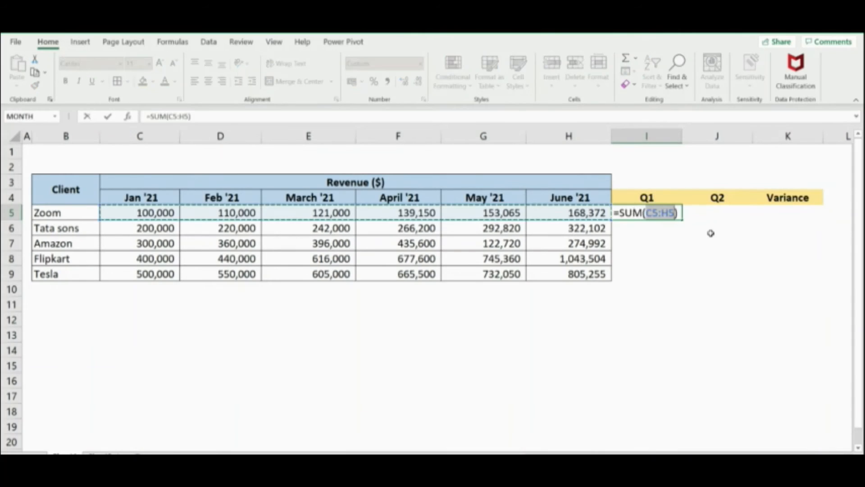
{"action": "left_click_drag", "start_coordinate": [129, 215], "coordinate": [274, 210]}
{"action": "key", "text": "Return"}
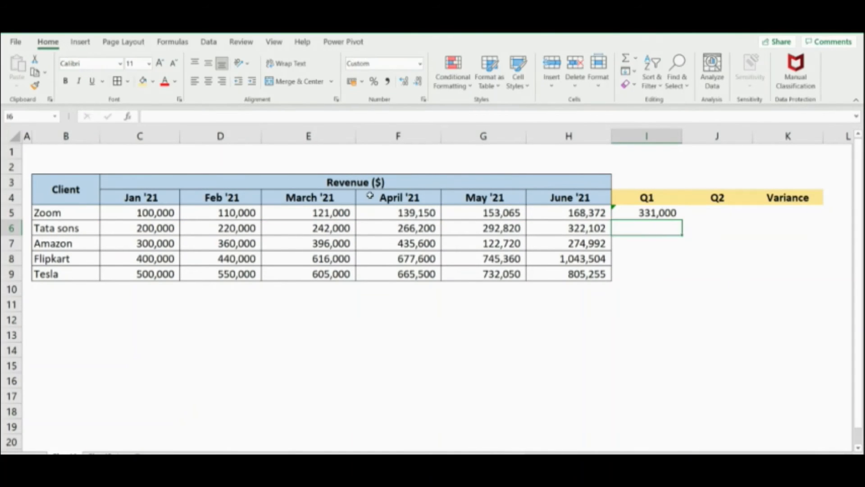
{"action": "left_click", "coordinate": [709, 214]}
{"action": "key", "text": "alt+equal"}
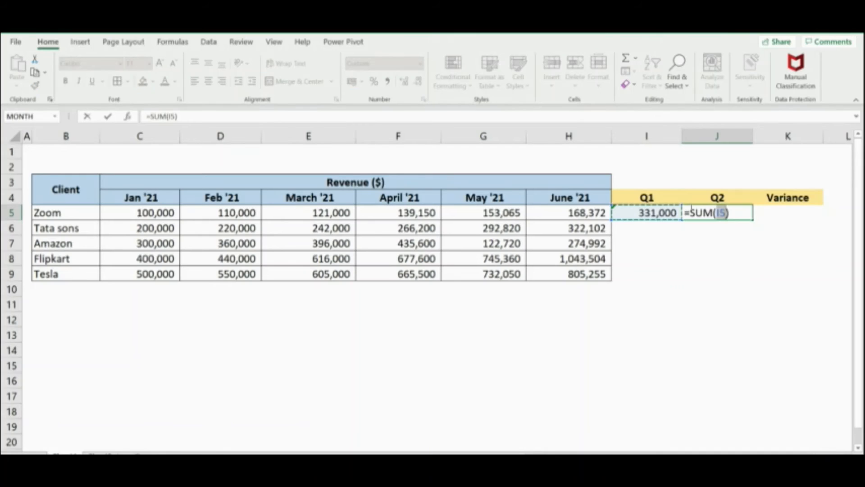
{"action": "left_click_drag", "start_coordinate": [416, 213], "coordinate": [550, 209]}
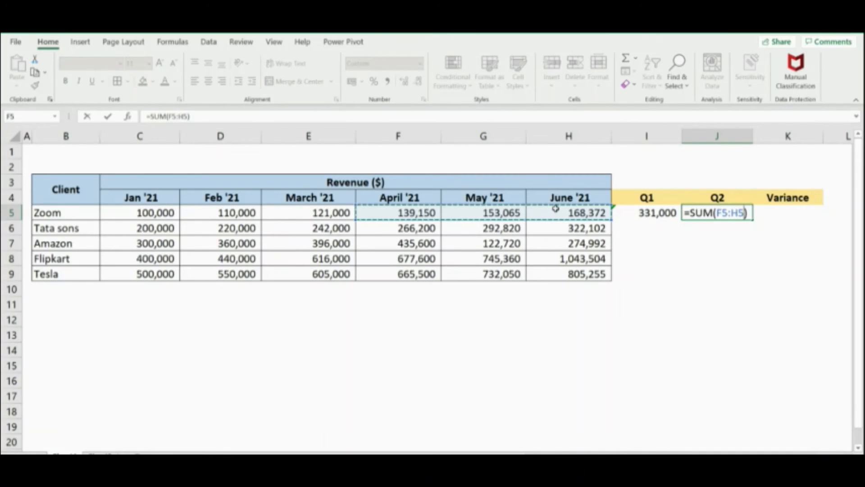
{"action": "key", "text": "Return"}
Step: Calculate Zoom's variance in K5 as Q2 minus Q1 with the formula +J5-I5
{"action": "left_click", "coordinate": [767, 212]}
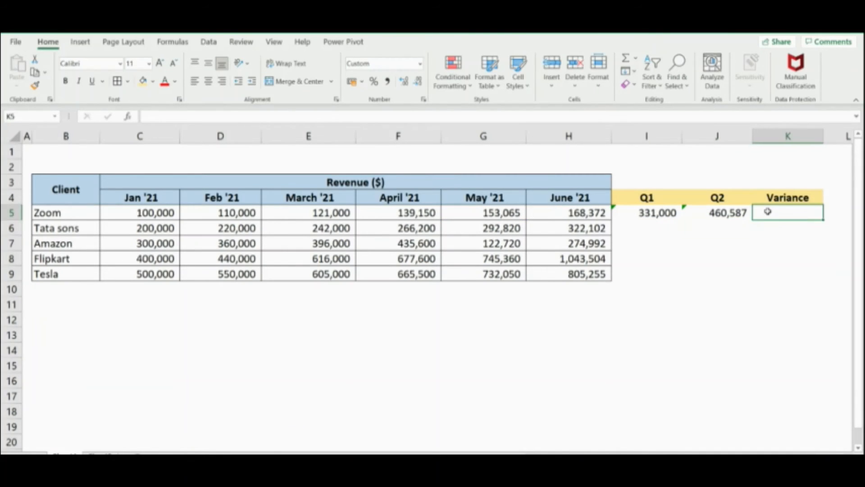
{"action": "type", "text": "+"}
{"action": "key", "text": "Left"}
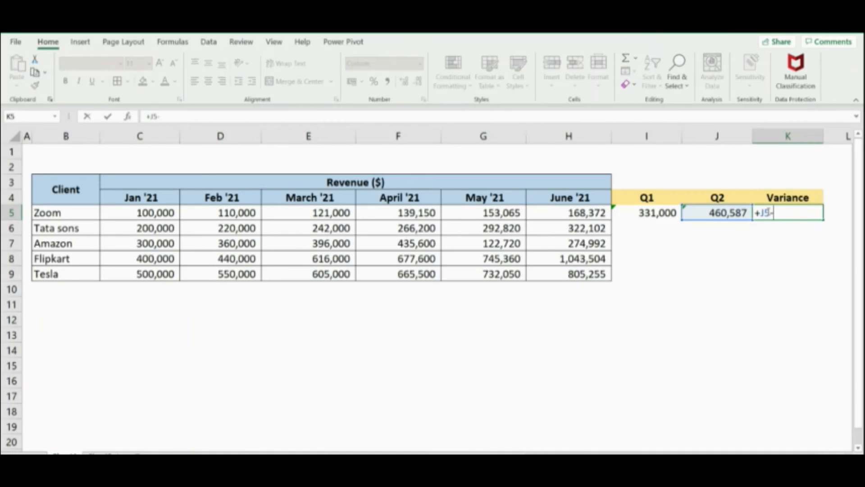
{"action": "type", "text": "-"}
{"action": "left_click", "coordinate": [658, 215]}
{"action": "key", "text": "Return"}
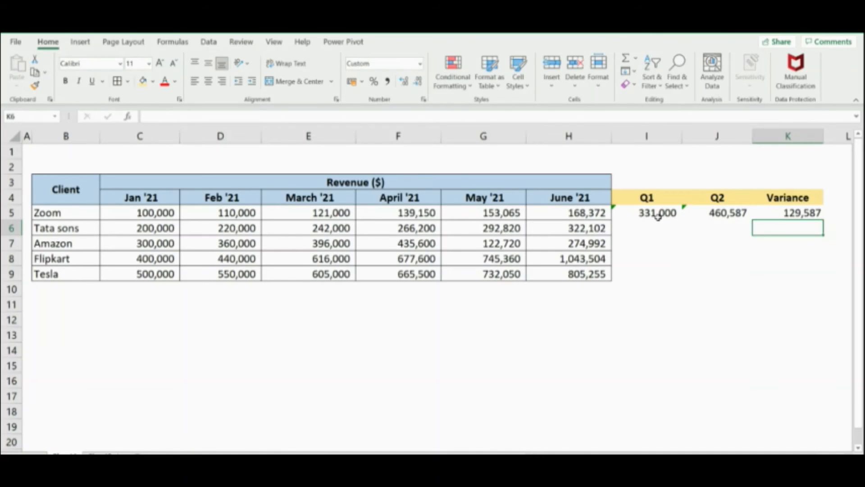
Step: Fill the Q1, Q2 and Variance formulas from I5:K5 down to row 9 for the remaining clients
{"action": "left_click_drag", "start_coordinate": [658, 216], "coordinate": [780, 213]}
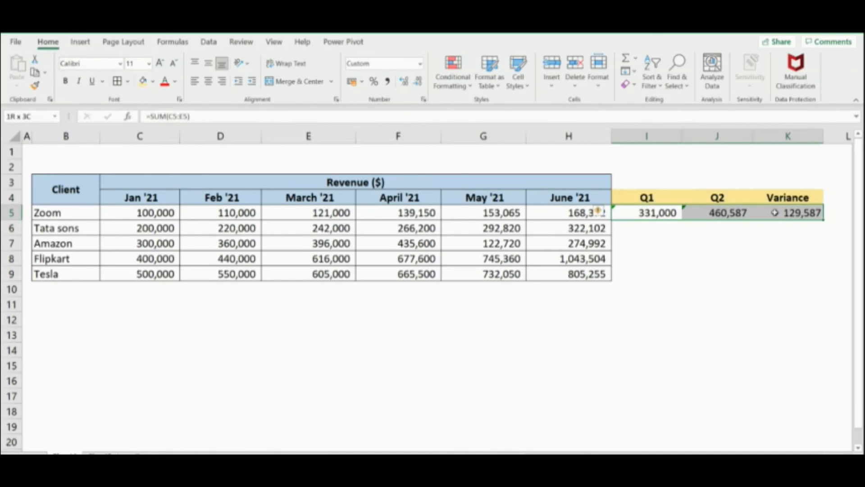
{"action": "double_click", "coordinate": [823, 222]}
{"action": "left_click", "coordinate": [791, 306]}
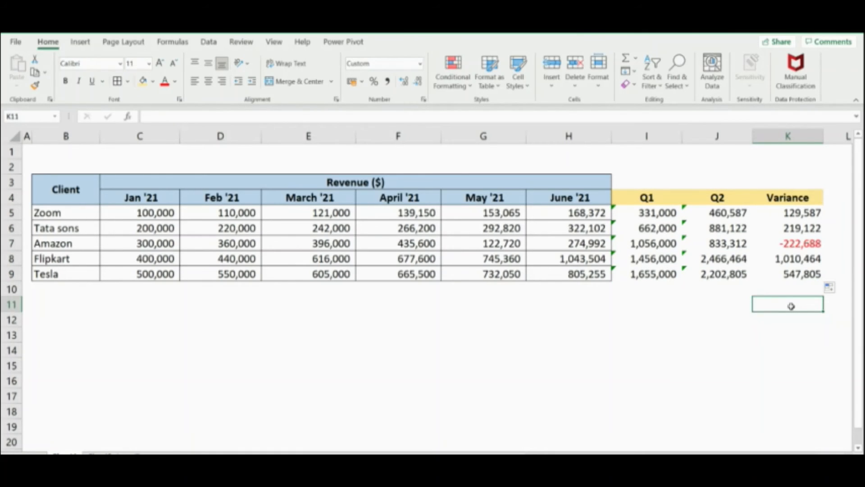
Step: Apply a custom icon set rule to the Variance column K, with green circles for positive and red circles for negative variances
{"action": "left_click", "coordinate": [783, 136]}
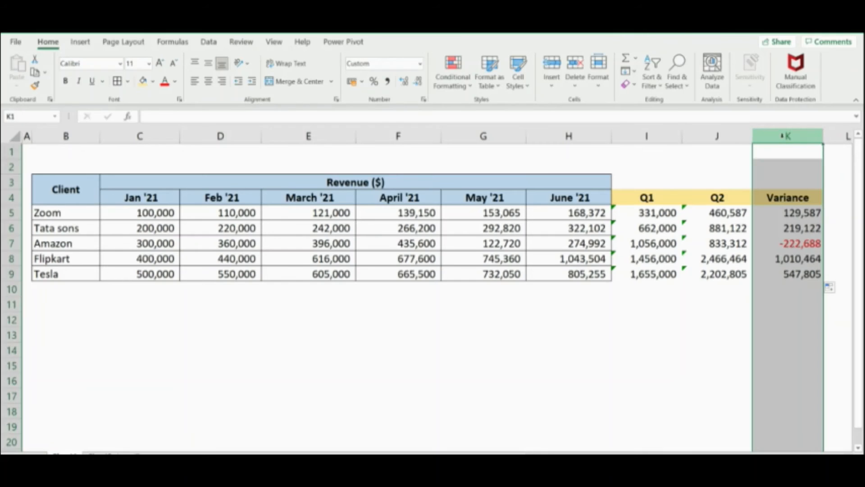
{"action": "left_click", "coordinate": [453, 77]}
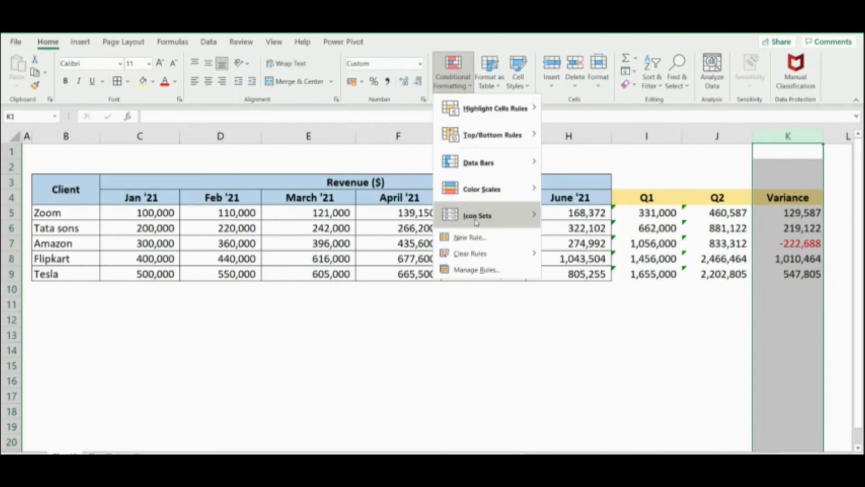
{"action": "mouse_move", "coordinate": [476, 223]}
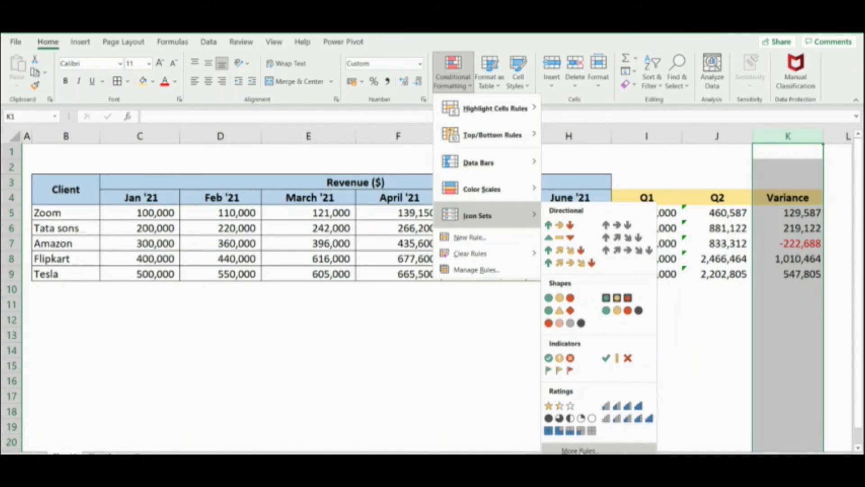
{"action": "left_click", "coordinate": [582, 452]}
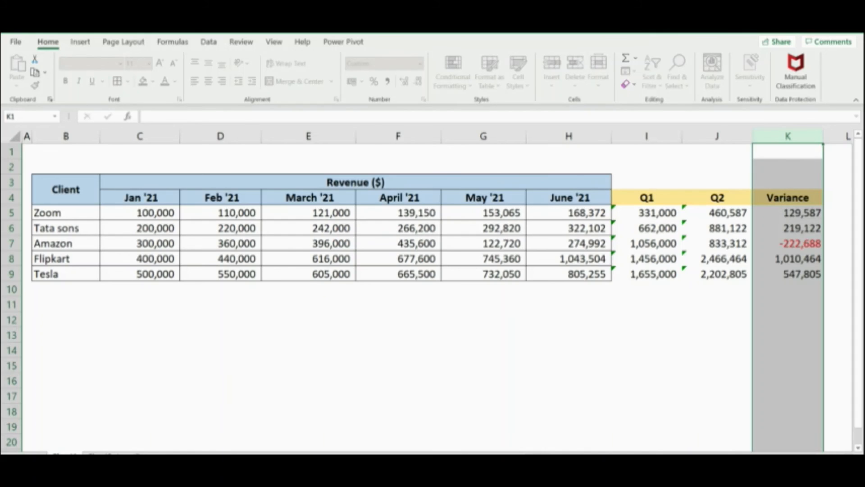
{"action": "left_click", "coordinate": [784, 304]}
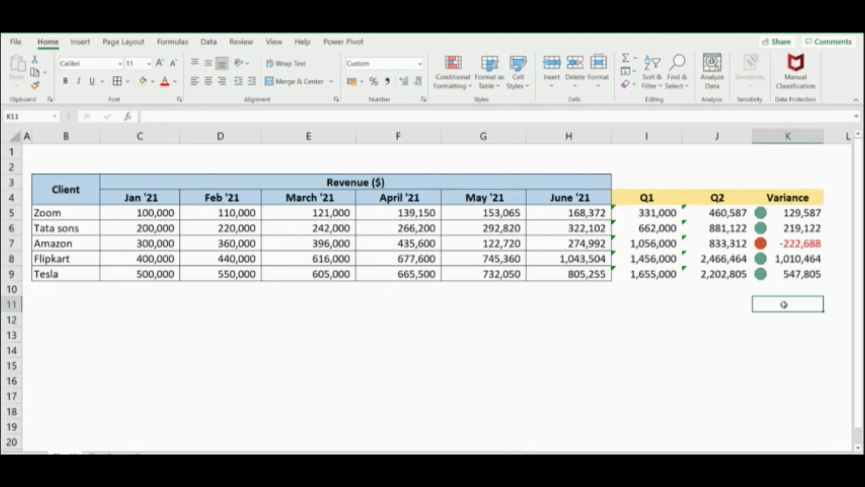
Step: Edit the icon set rule on the Variance column K to show only the icons without the values
{"action": "left_click", "coordinate": [788, 136]}
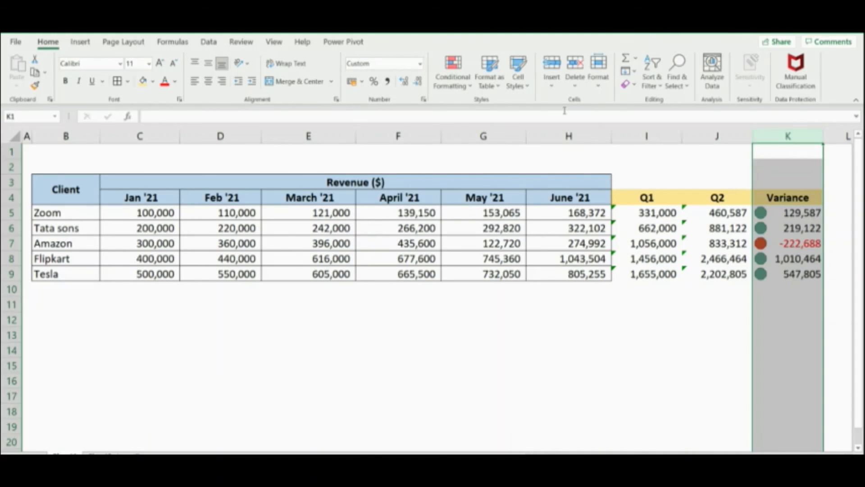
{"action": "left_click", "coordinate": [448, 93]}
{"action": "left_click", "coordinate": [473, 268]}
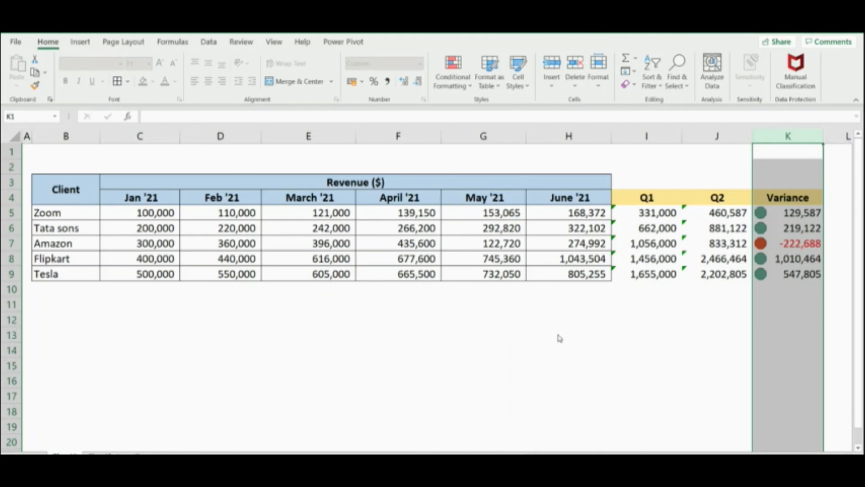
{"action": "left_click", "coordinate": [771, 307]}
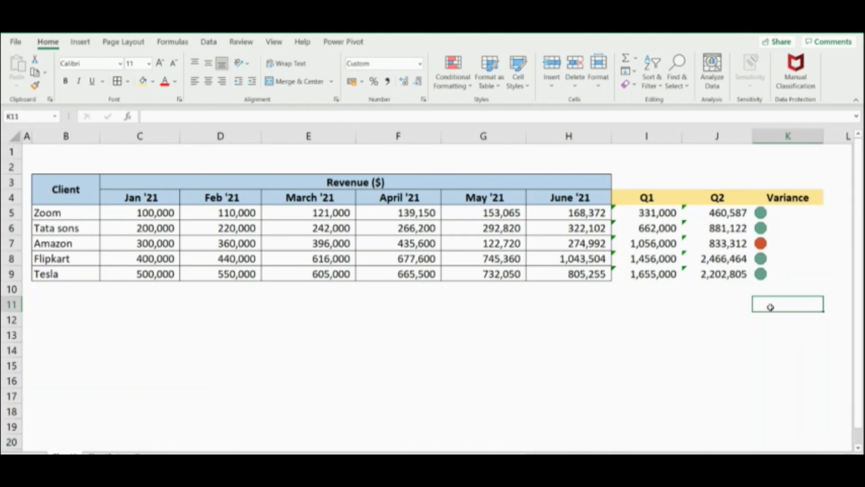
Step: Reopen the conditional formatting rules of the Variance column K in the rules manager
{"action": "left_click", "coordinate": [786, 136]}
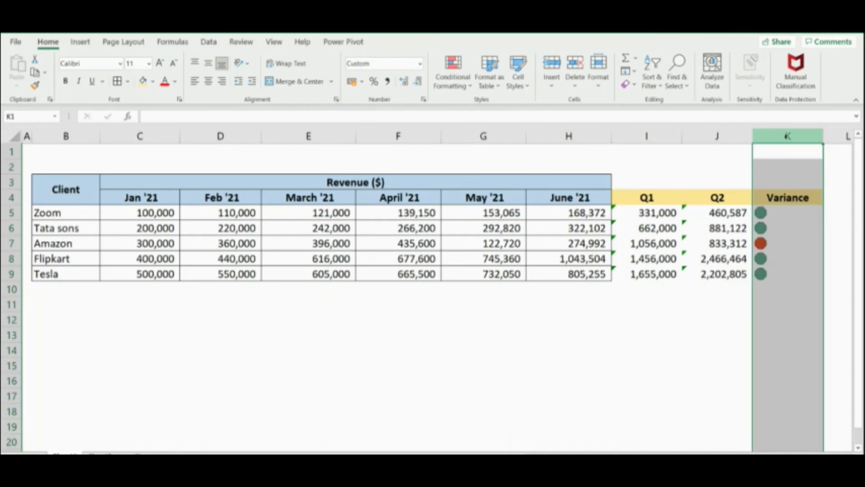
{"action": "left_click", "coordinate": [450, 83]}
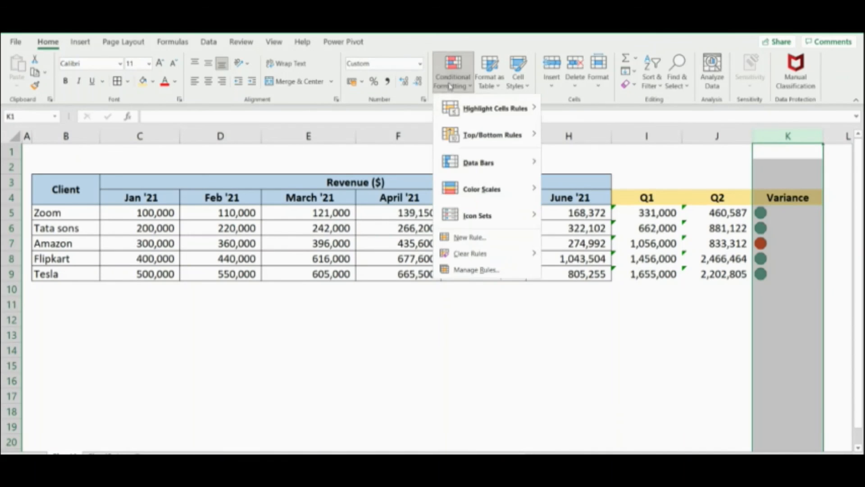
{"action": "left_click", "coordinate": [476, 270]}
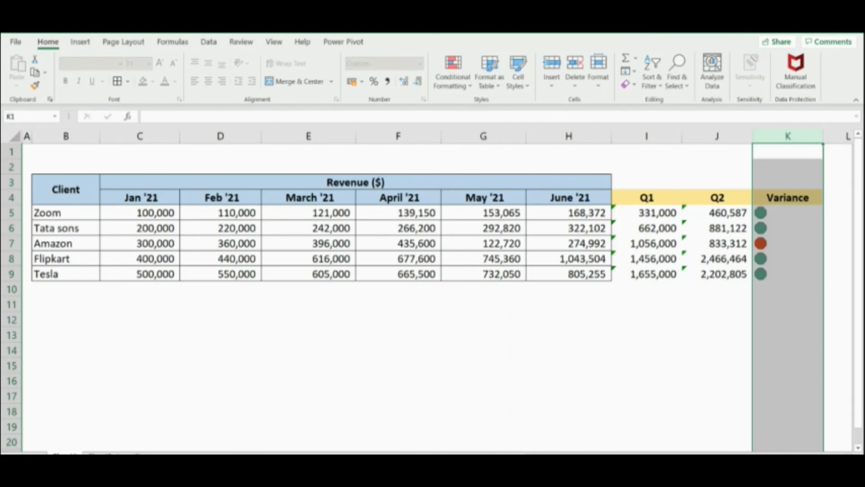
{"action": "left_click", "coordinate": [756, 316]}
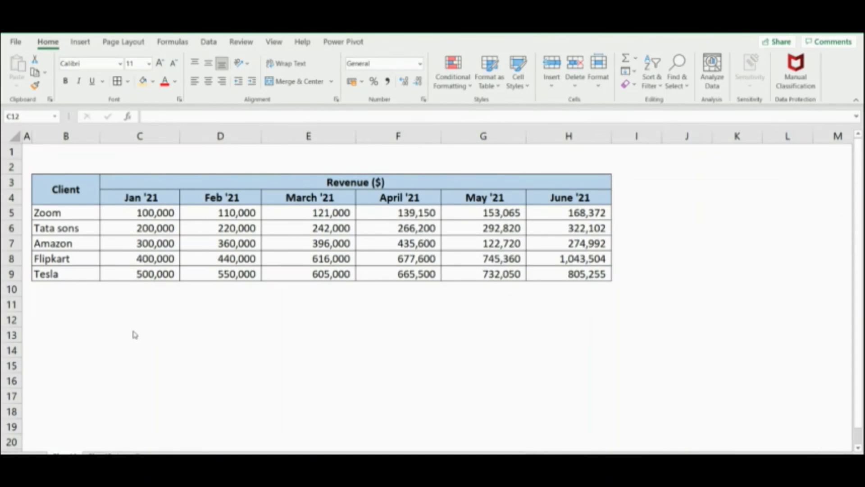
Step: Try the 4 Ratings signal-bar icon set on the revenue values in C5:H9, and undo it
{"action": "left_click_drag", "start_coordinate": [142, 215], "coordinate": [545, 269]}
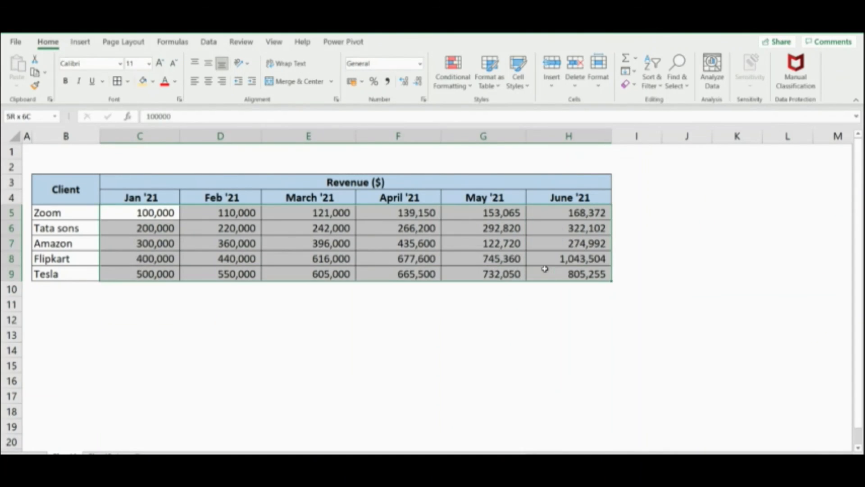
{"action": "left_click", "coordinate": [452, 77]}
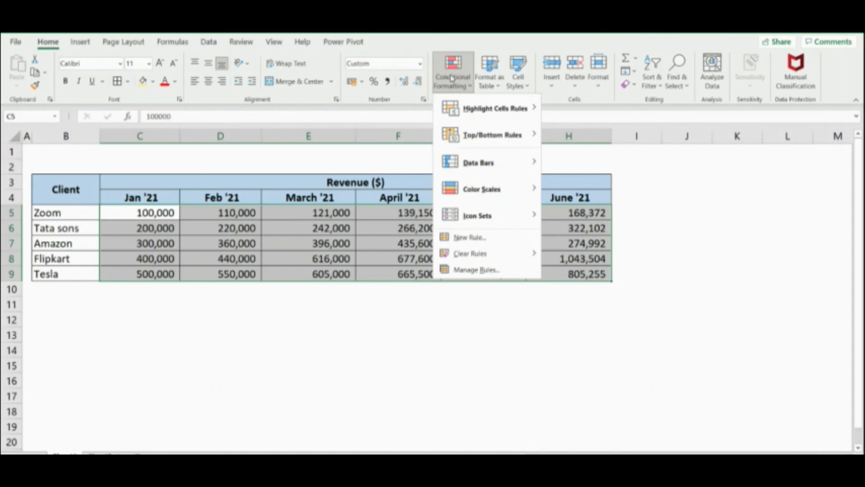
{"action": "mouse_move", "coordinate": [488, 219]}
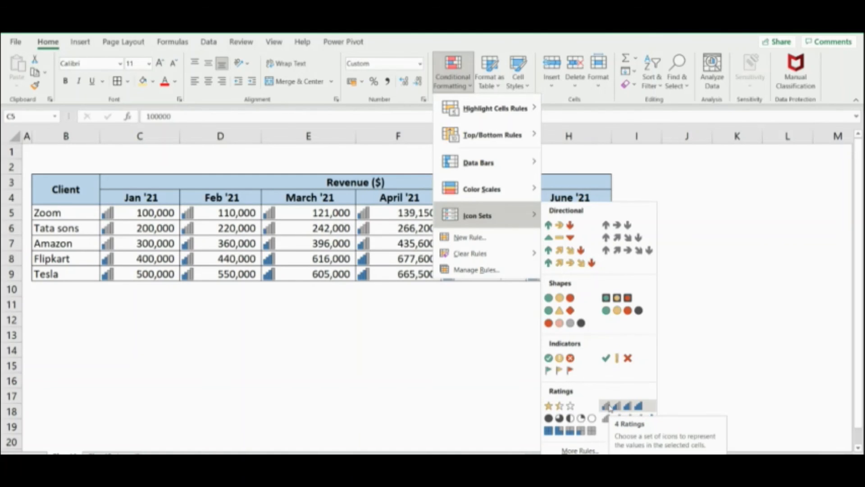
{"action": "left_click", "coordinate": [610, 407]}
{"action": "left_click", "coordinate": [521, 318]}
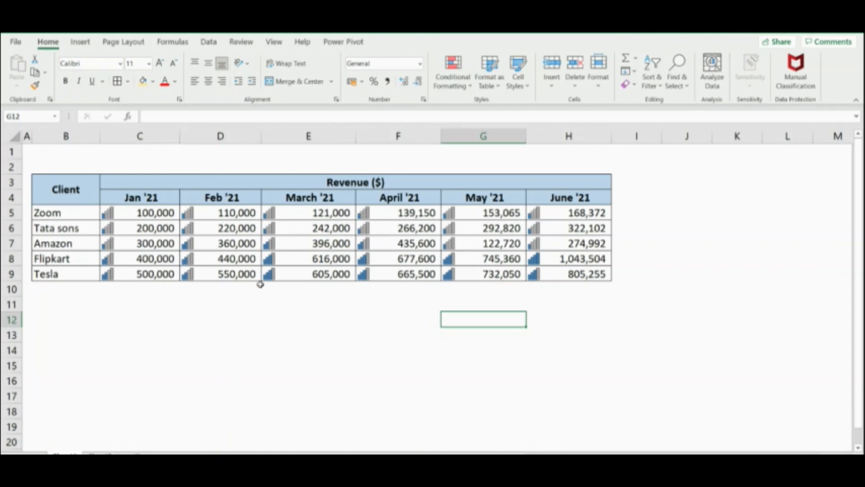
{"action": "key", "text": "ctrl+z"}
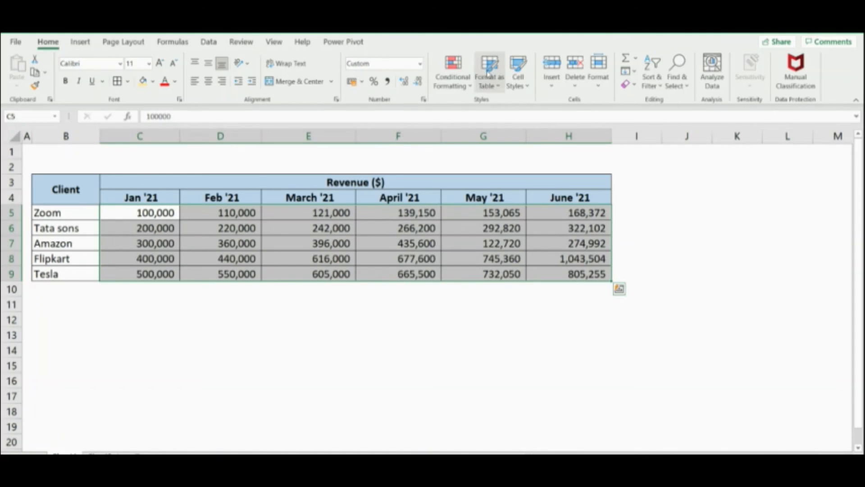
Step: Try the three-star rating icon set on the revenue values in C5:H9, and undo it
{"action": "left_click", "coordinate": [453, 75]}
{"action": "mouse_move", "coordinate": [481, 216]}
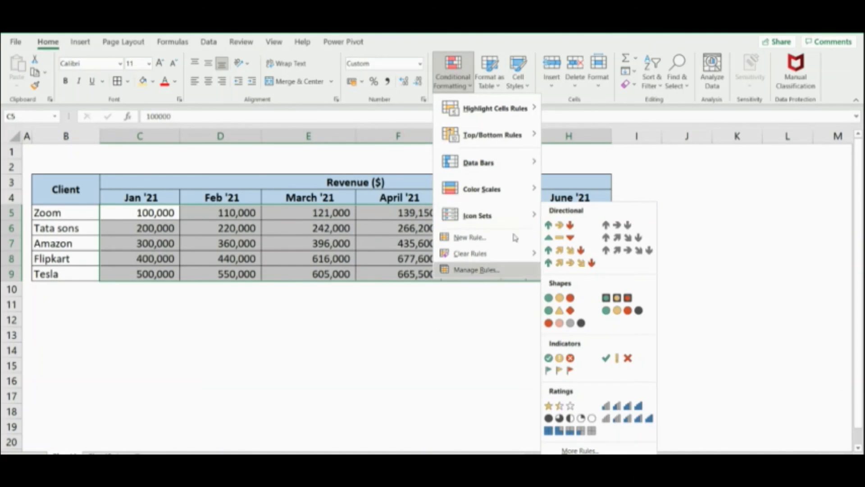
{"action": "left_click", "coordinate": [563, 407]}
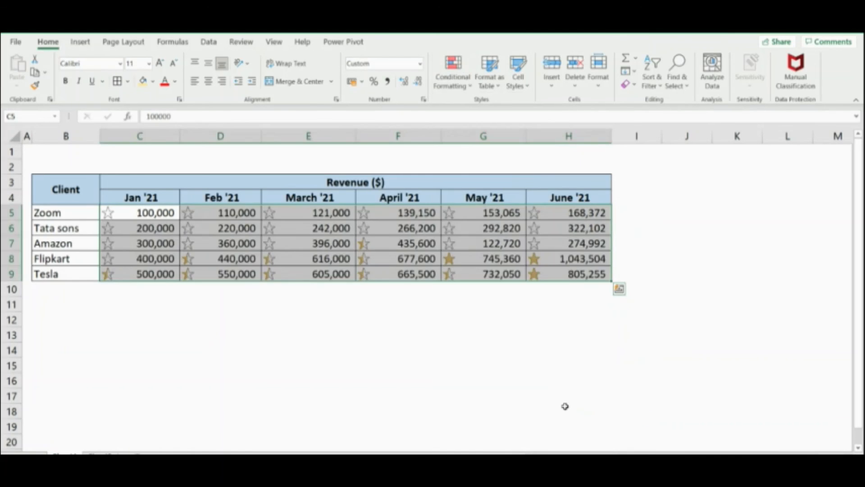
{"action": "left_click", "coordinate": [493, 314]}
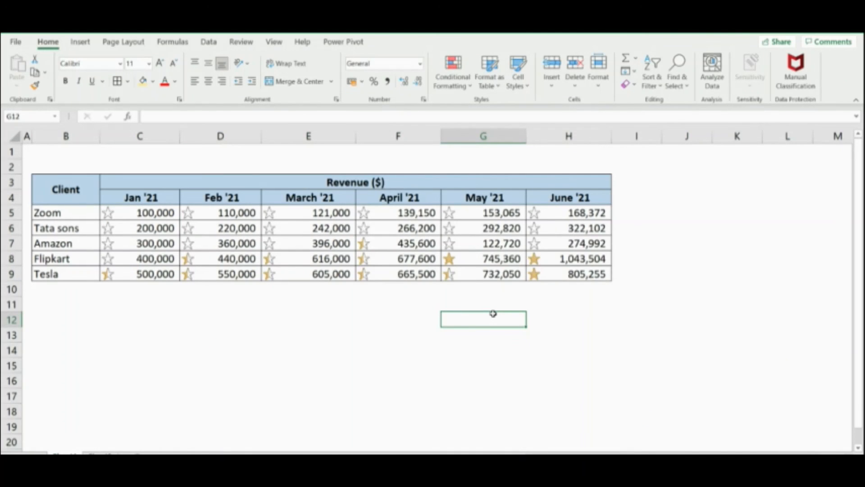
{"action": "key", "text": "ctrl+z"}
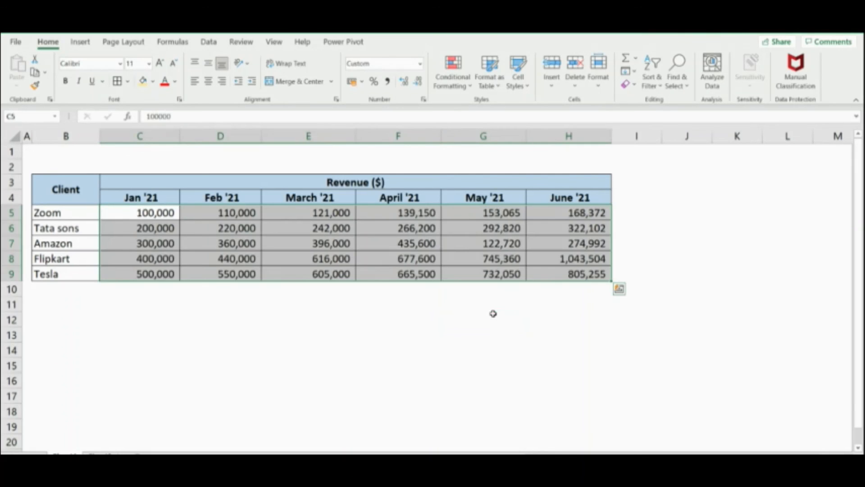
Step: Try the five-level blue boxes rating icon set on the revenue values in C5:H9, and undo it
{"action": "left_click", "coordinate": [463, 90]}
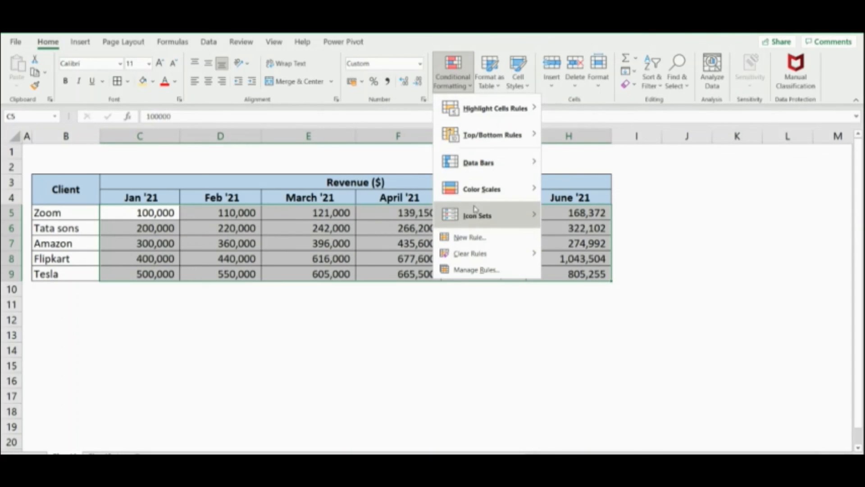
{"action": "mouse_move", "coordinate": [482, 214]}
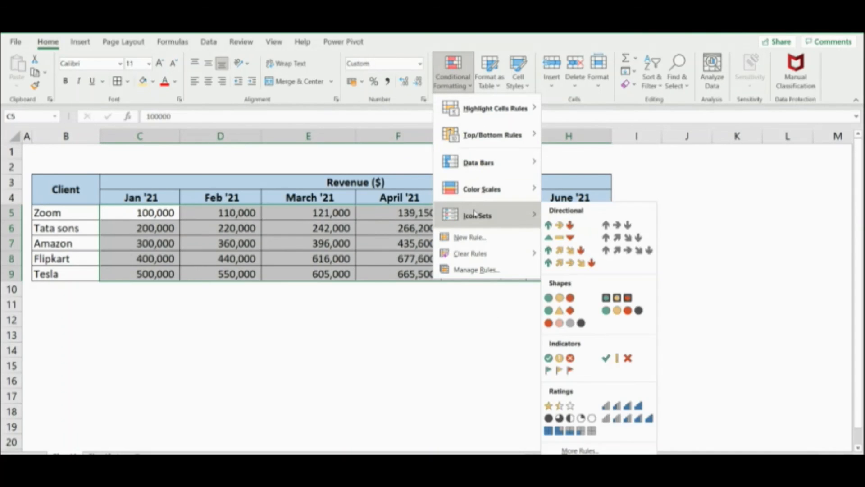
{"action": "left_click", "coordinate": [572, 432]}
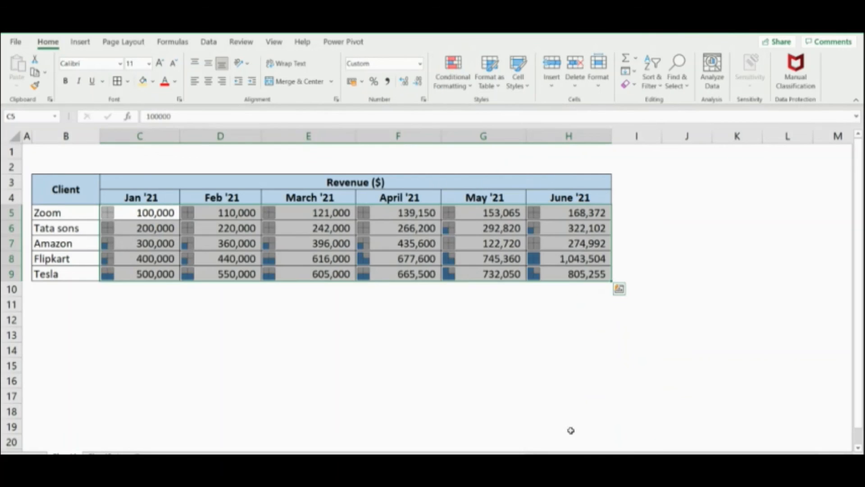
{"action": "left_click", "coordinate": [490, 317]}
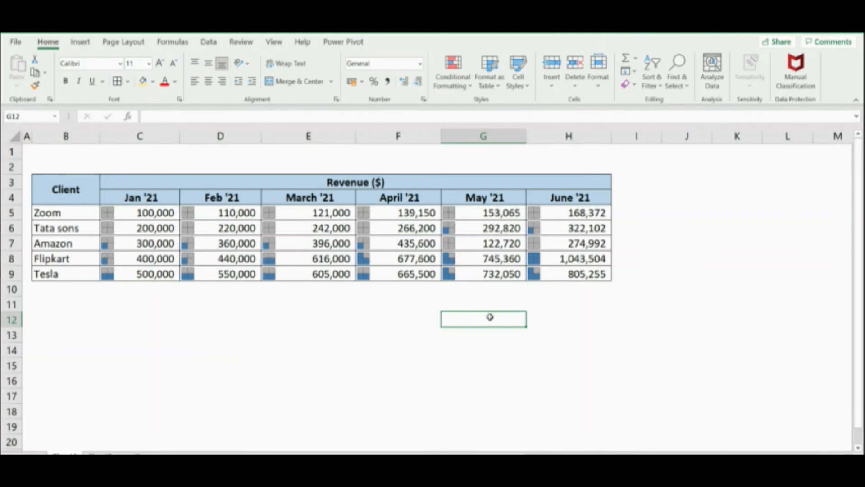
{"action": "key", "text": "ctrl+z"}
Step: Apply the five-level quarter-filled circles rating icon set to the revenue values in C5:H9
{"action": "left_click", "coordinate": [453, 72]}
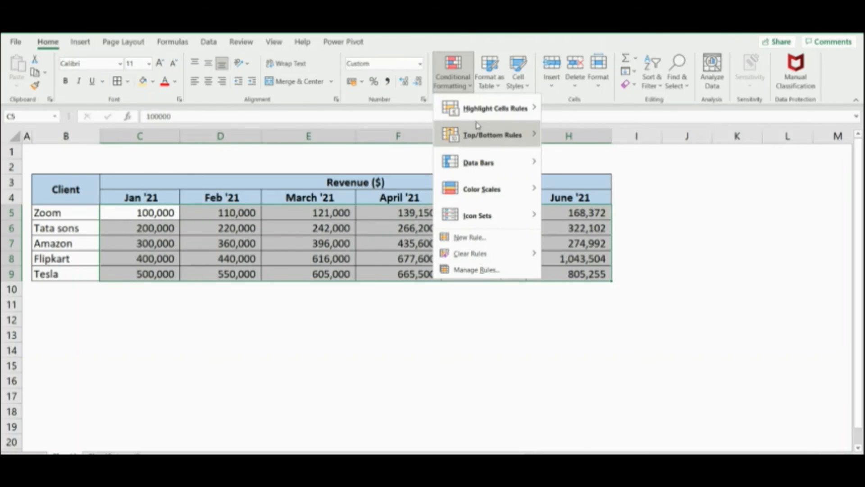
{"action": "mouse_move", "coordinate": [484, 214]}
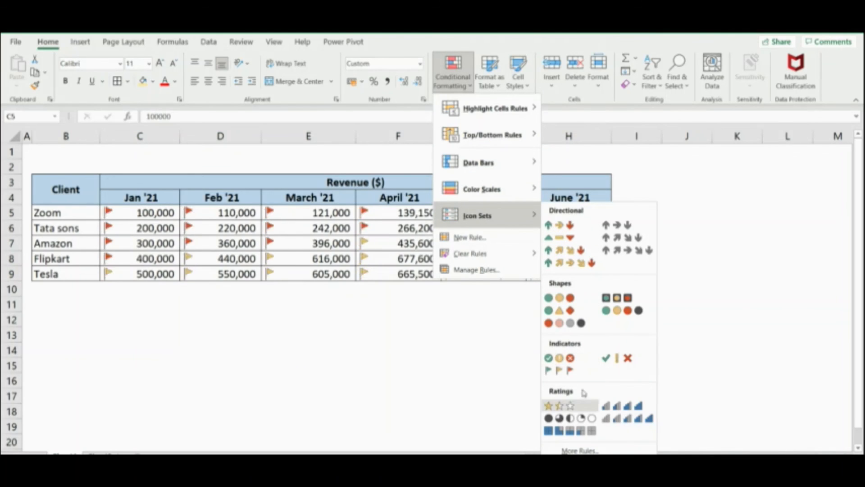
{"action": "left_click", "coordinate": [576, 417]}
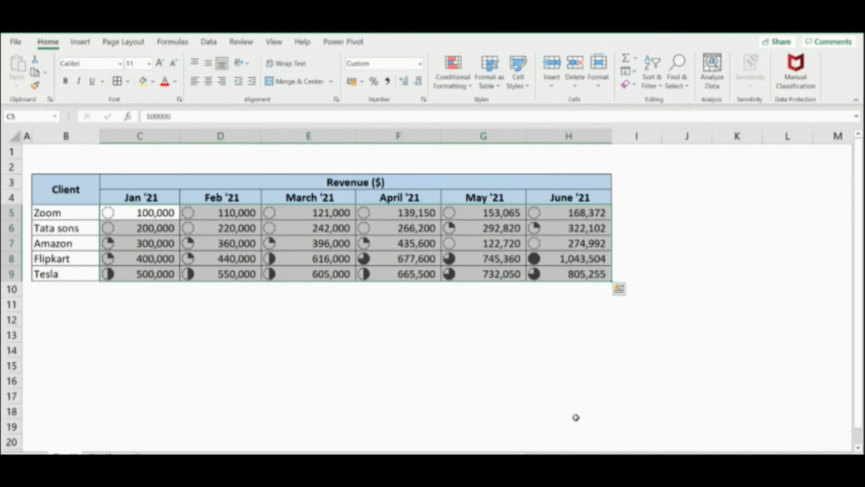
{"action": "left_click", "coordinate": [527, 334]}
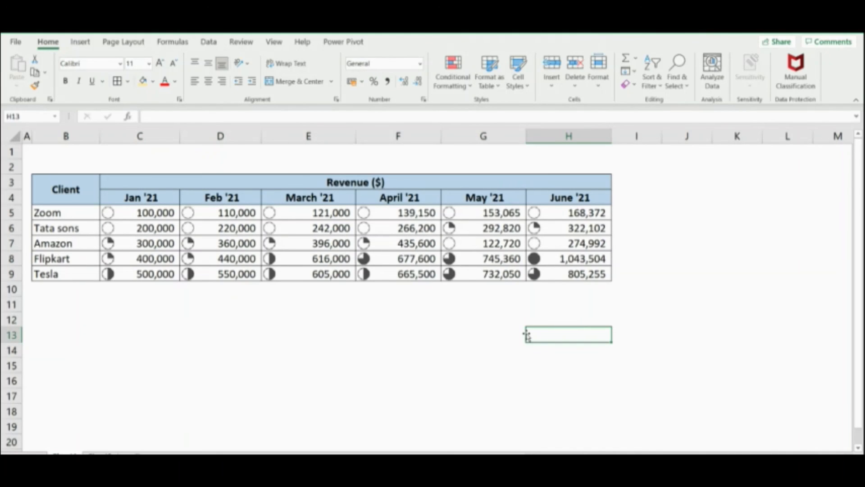